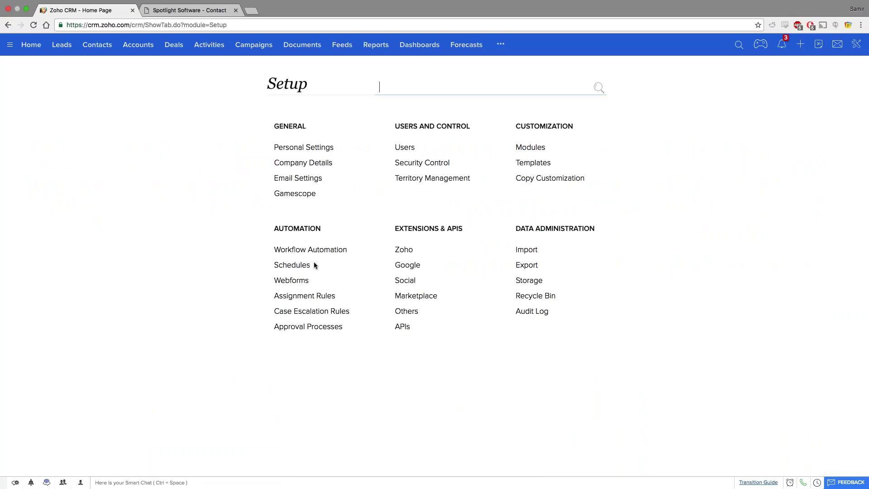
Open Webforms in Setup and start creating a new Leads web form.
{"action": "left_click", "coordinate": [298, 279]}
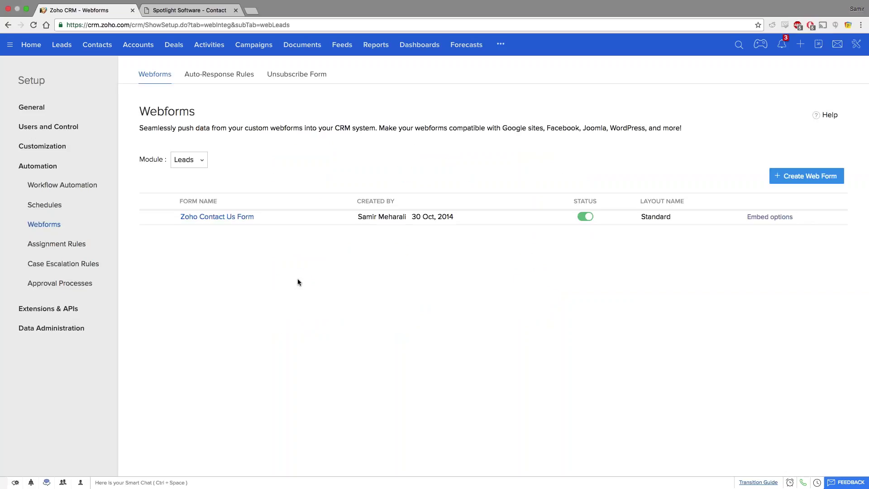
{"action": "left_click", "coordinate": [799, 179]}
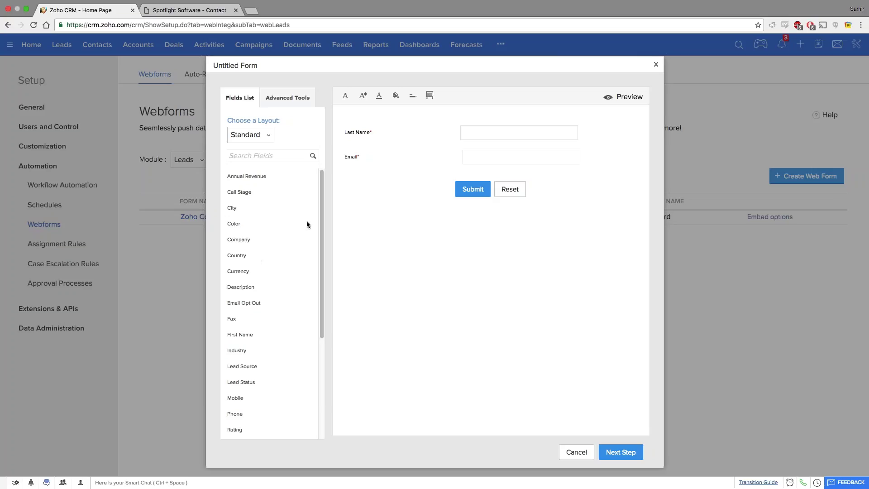
{"action": "scroll", "coordinate": [260, 219], "scroll_direction": "down", "scroll_amount": 2}
{"action": "scroll", "coordinate": [261, 218], "scroll_direction": "down", "scroll_amount": 4}
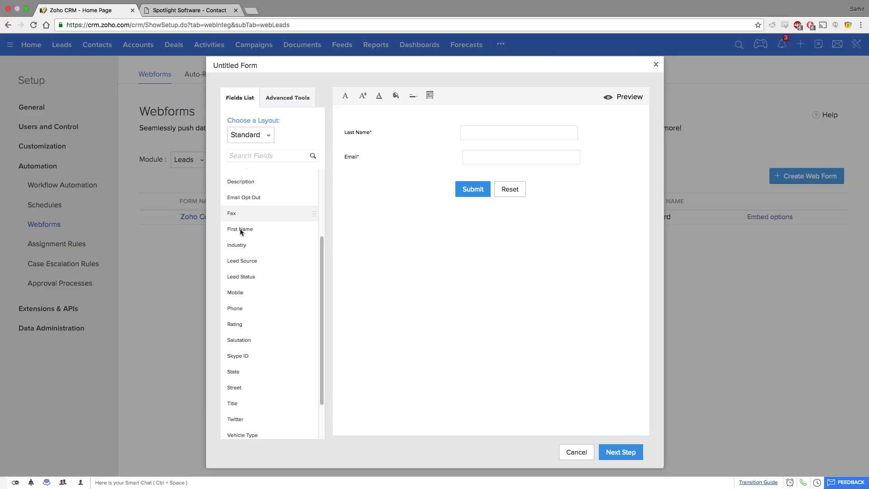
Add First Name above Last Name and Mobile below Email, then continue to Form Details.
{"action": "left_click_drag", "start_coordinate": [241, 229], "coordinate": [374, 133]}
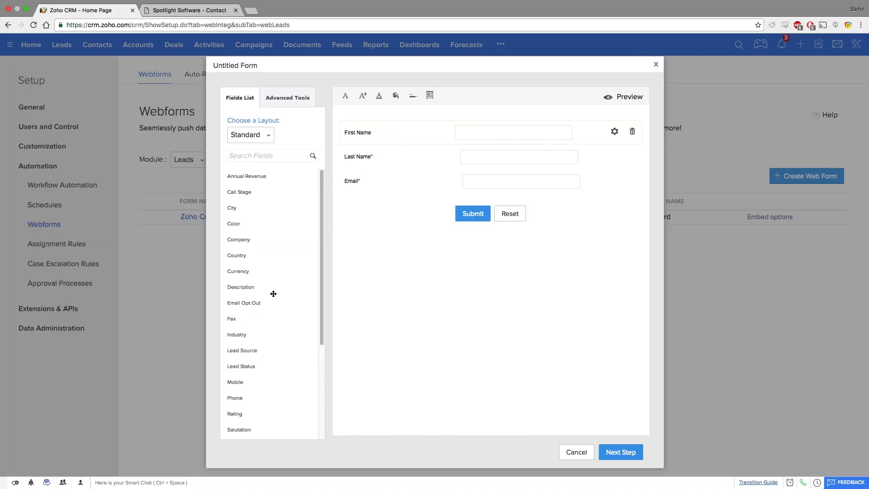
{"action": "scroll", "coordinate": [255, 355], "scroll_direction": "down", "scroll_amount": 3}
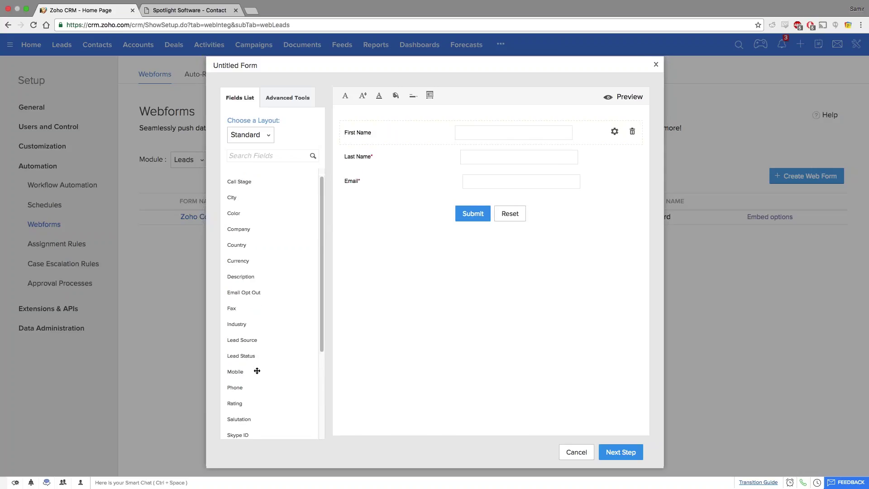
{"action": "left_click_drag", "start_coordinate": [246, 346], "coordinate": [390, 201]}
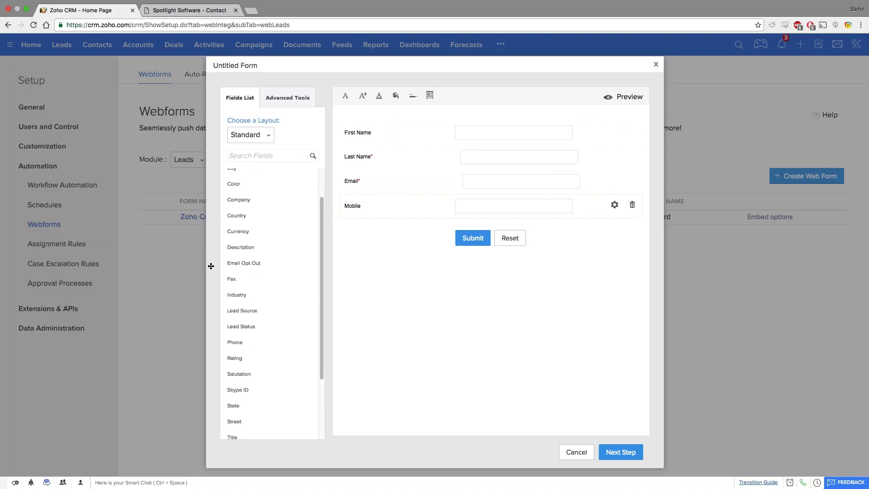
{"action": "scroll", "coordinate": [285, 323], "scroll_direction": "down", "scroll_amount": 5}
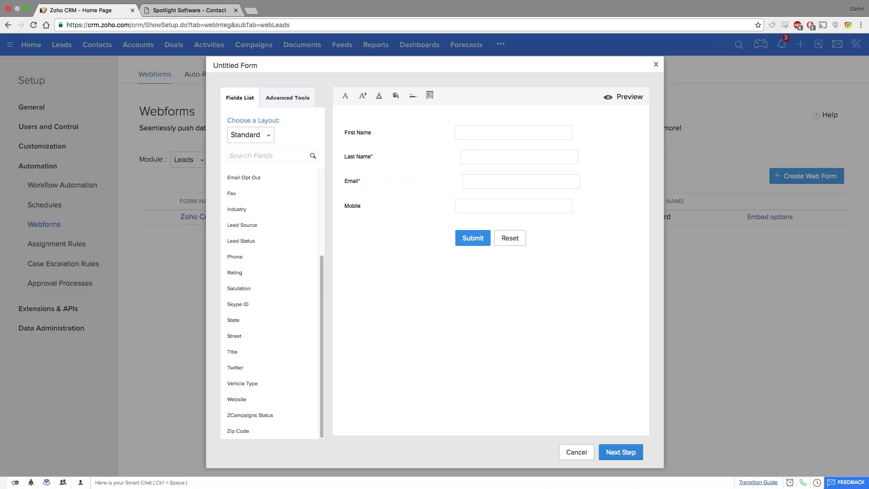
{"action": "left_click", "coordinate": [626, 452]}
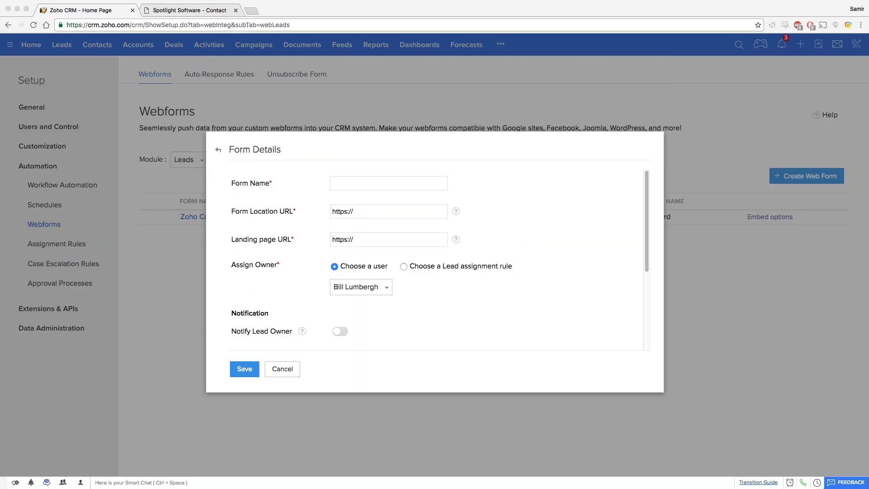
Cancel the unnamed new form's details.
{"action": "left_click", "coordinate": [273, 356]}
{"action": "left_click", "coordinate": [247, 369]}
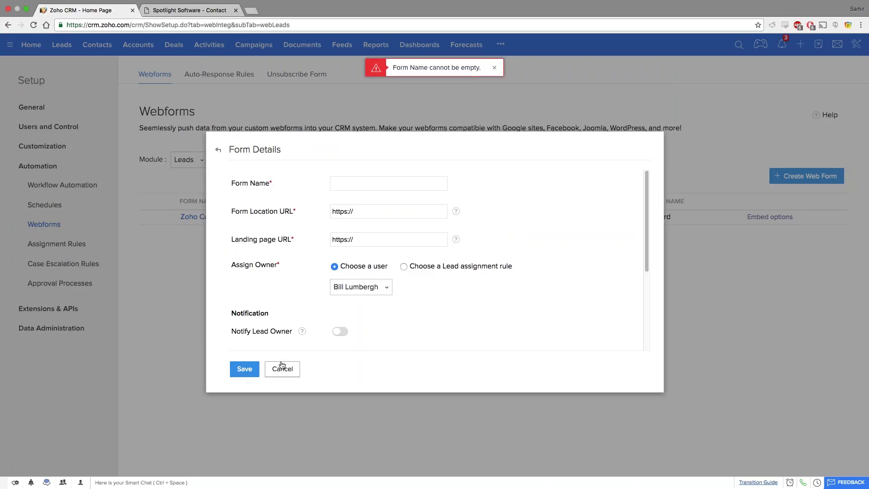
{"action": "left_click", "coordinate": [281, 368]}
Open the Zoho Contact Us Form and save it to show its source embed code.
{"action": "left_click", "coordinate": [235, 216]}
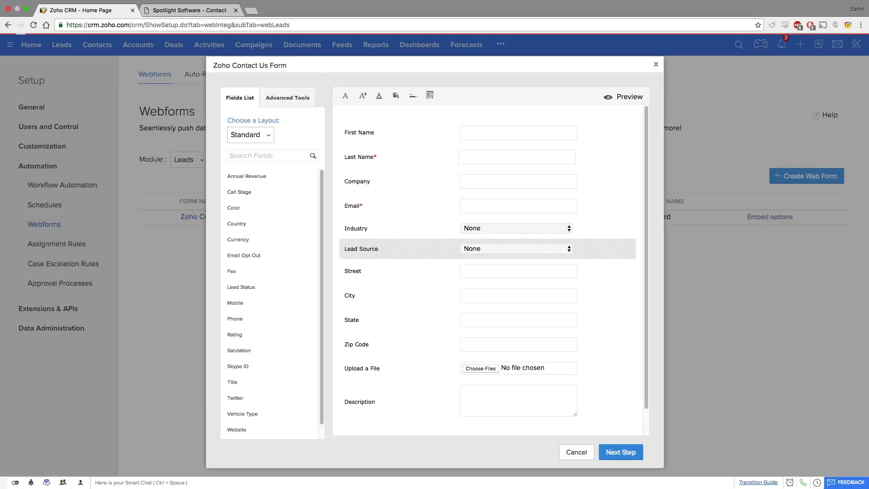
{"action": "left_click", "coordinate": [617, 471]}
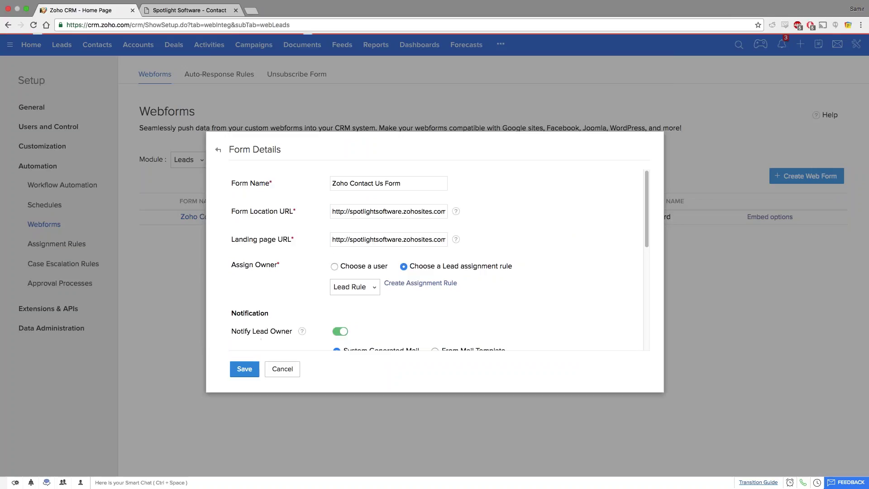
{"action": "left_click", "coordinate": [329, 284]}
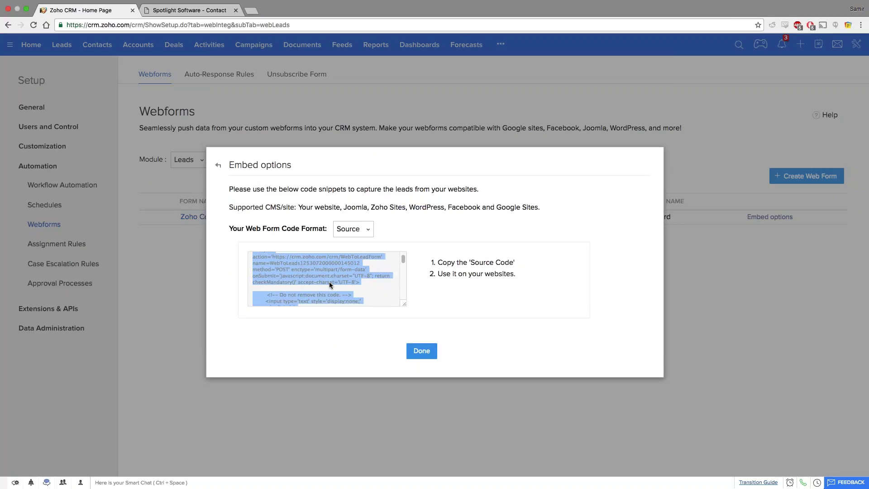
{"action": "scroll", "coordinate": [326, 279], "scroll_direction": "up", "scroll_amount": 3}
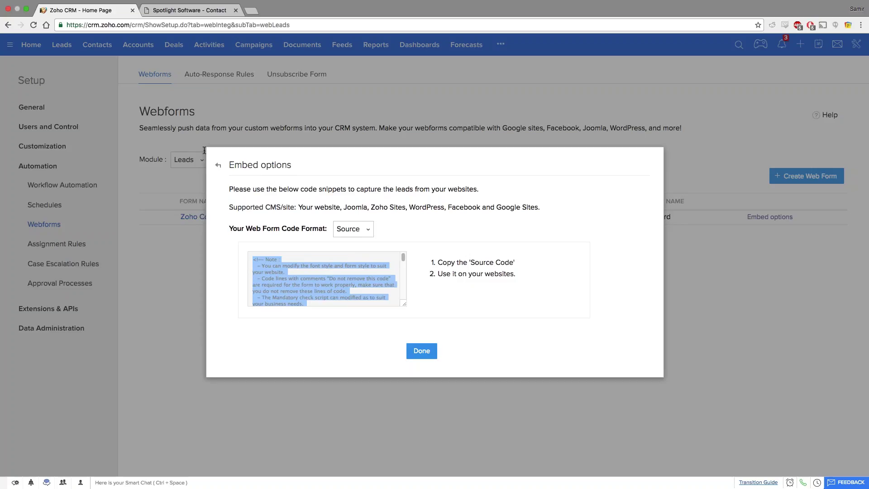
Switch to the Spotlight Software contact page and locate its contact form.
{"action": "left_click", "coordinate": [180, 15]}
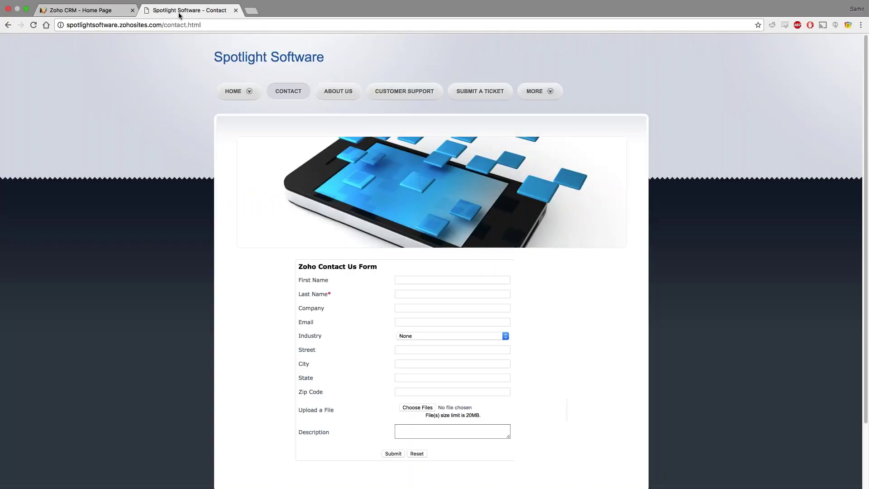
{"action": "scroll", "coordinate": [155, 281], "scroll_direction": "down", "scroll_amount": 2}
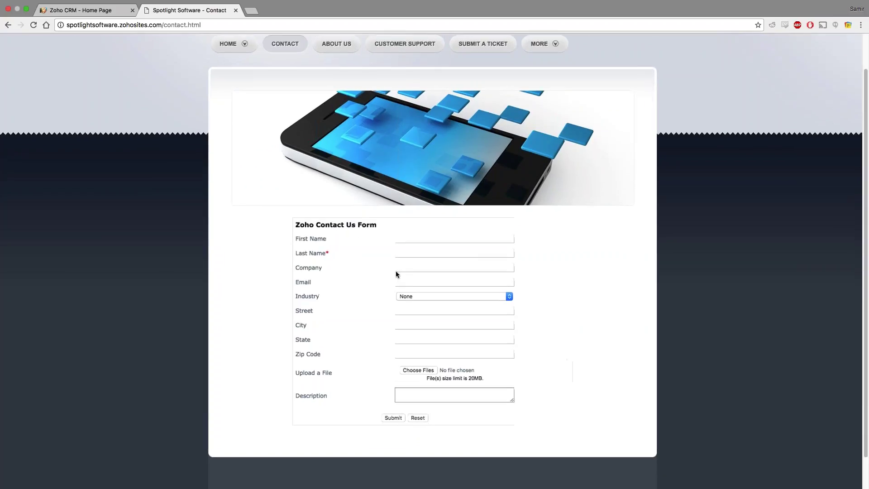
{"action": "scroll", "coordinate": [395, 274], "scroll_direction": "up", "scroll_amount": 2}
{"action": "scroll", "coordinate": [396, 274], "scroll_direction": "up", "scroll_amount": 3}
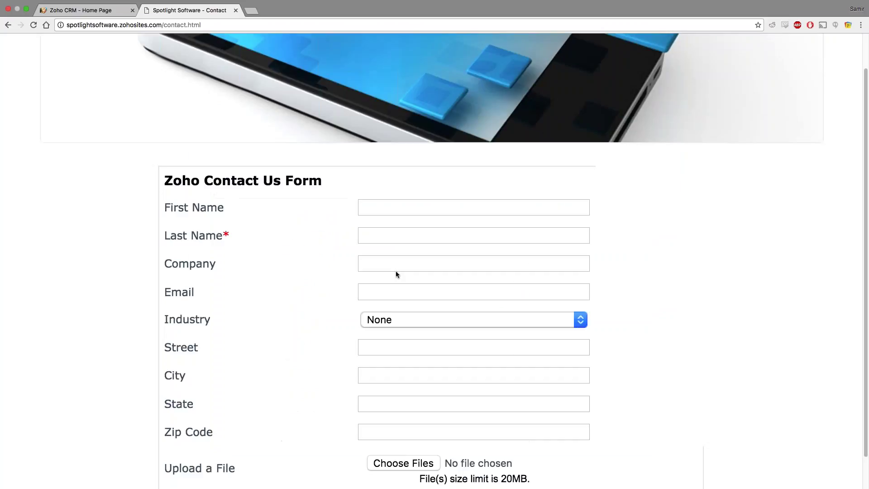
{"action": "scroll", "coordinate": [395, 273], "scroll_direction": "down", "scroll_amount": 3}
{"action": "scroll", "coordinate": [395, 273], "scroll_direction": "down", "scroll_amount": 2}
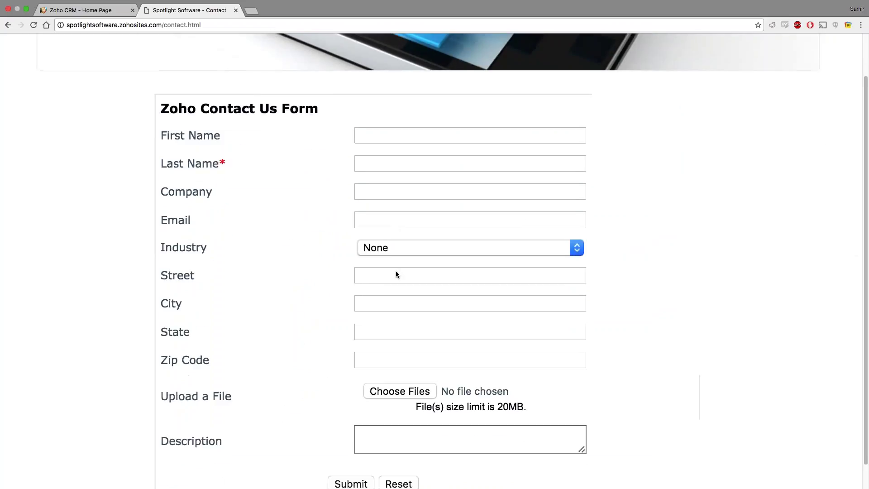
{"action": "scroll", "coordinate": [390, 224], "scroll_direction": "up", "scroll_amount": 3}
Fill in a sample lead's first name, last name, company 'ABC Company' and email, then submit.
{"action": "left_click", "coordinate": [390, 224]}
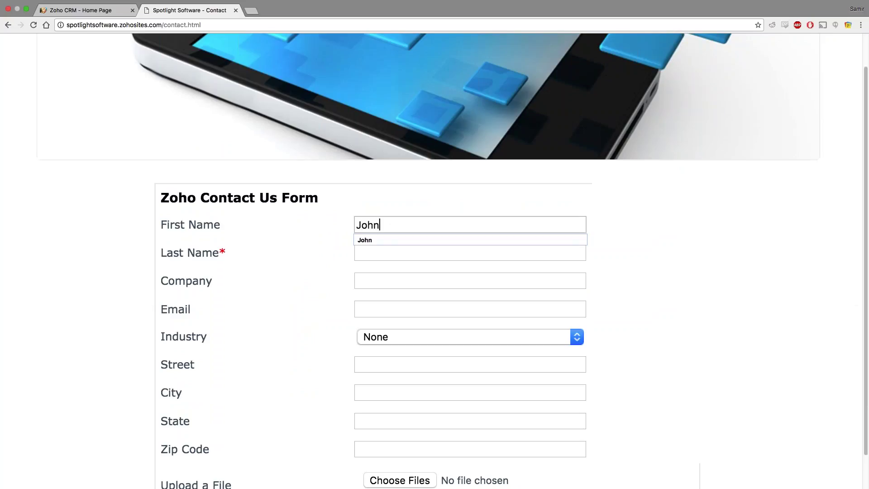
{"action": "key", "text": "Tab"}
{"action": "key", "text": "Tab"}
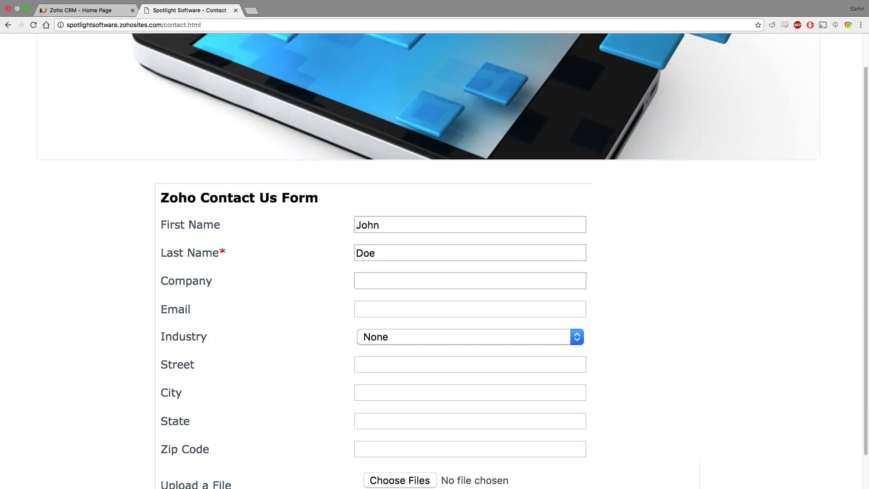
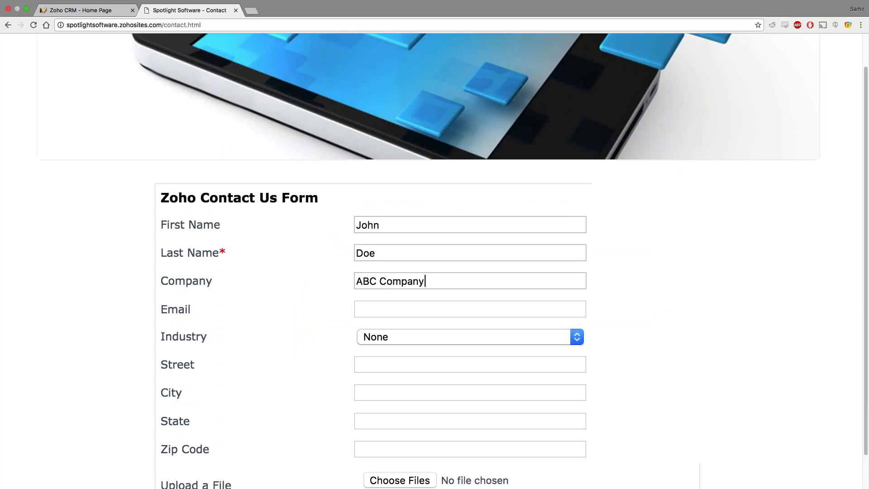
{"action": "key", "text": "Tab"}
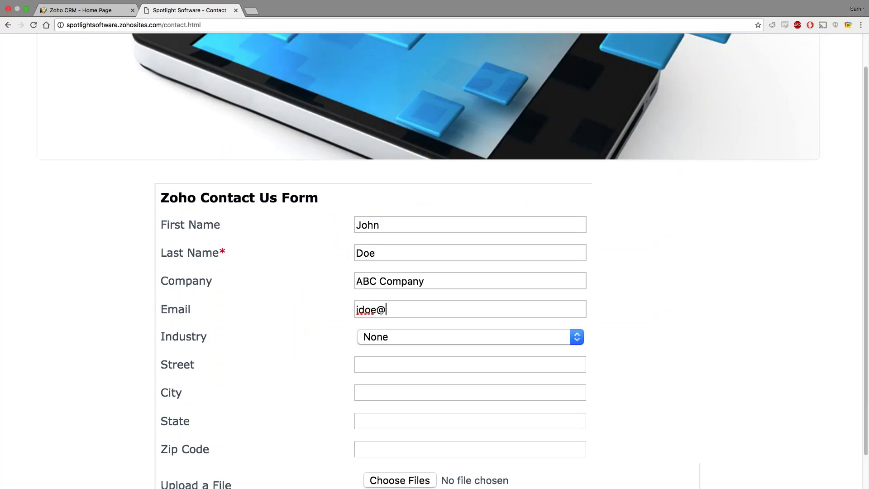
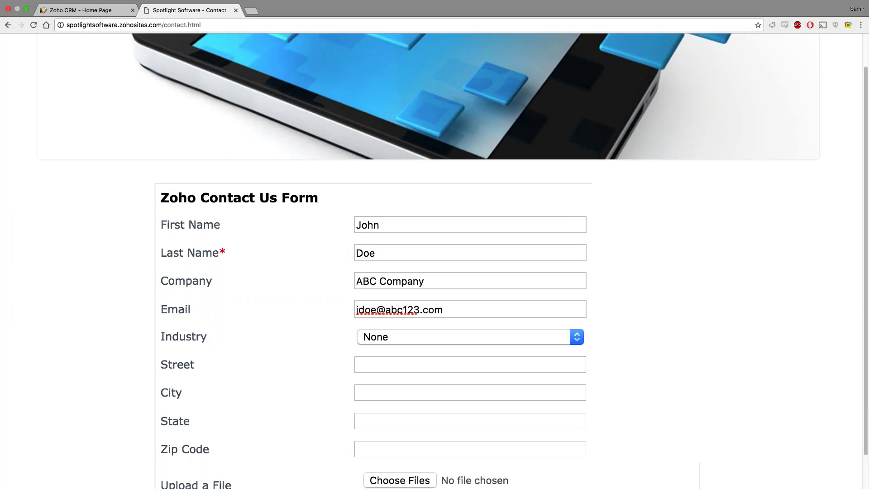
{"action": "key", "text": "super+0"}
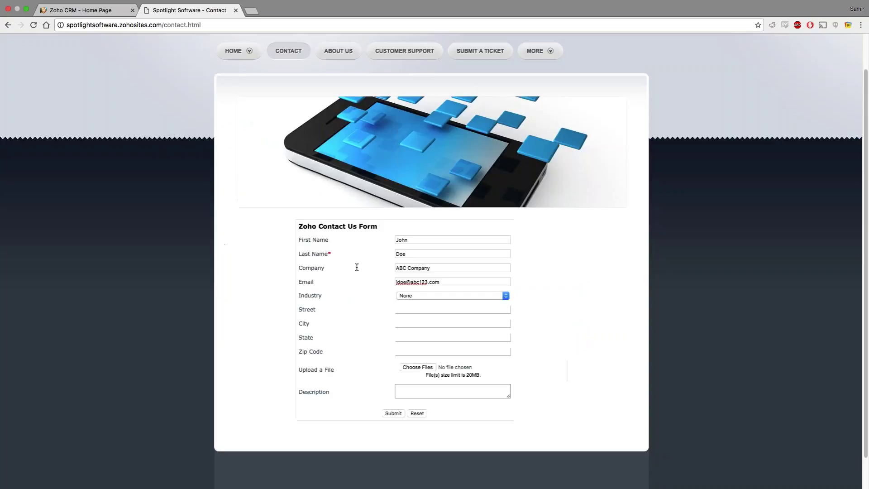
{"action": "left_click", "coordinate": [393, 413]}
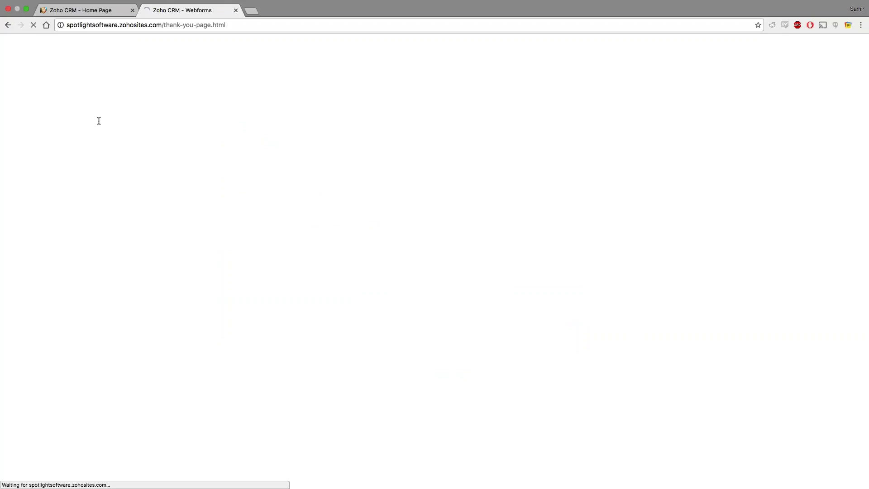
Return to Zoho CRM, close the embed options and open the Leads list.
{"action": "key", "text": "ctrl+shift+Tab"}
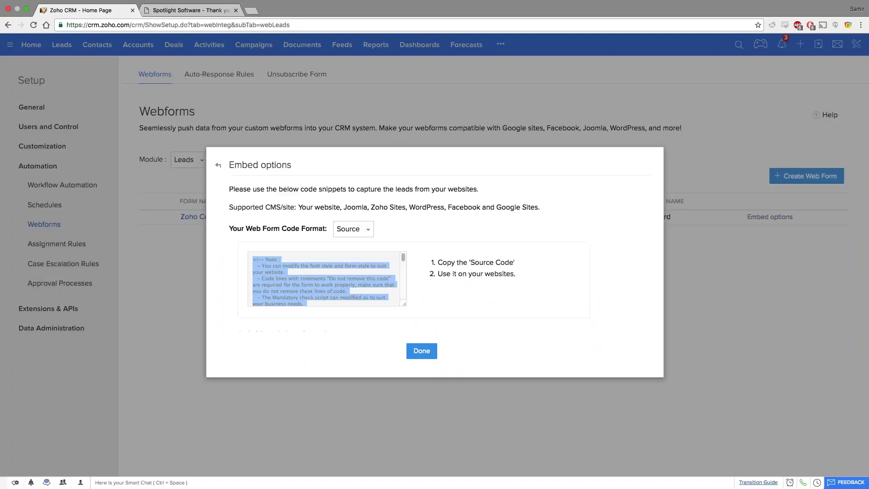
{"action": "key", "text": "Escape"}
{"action": "left_click", "coordinate": [62, 45]}
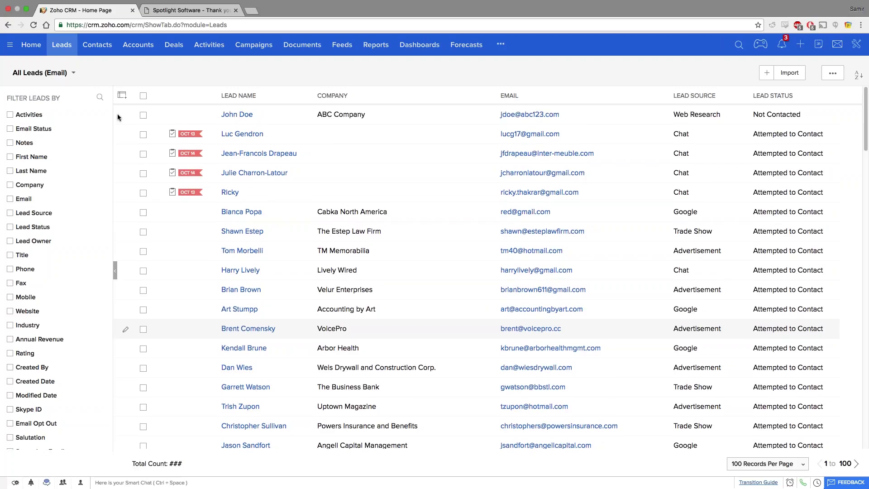
Add the Phone column to the All Leads list and save the column choice.
{"action": "left_click", "coordinate": [122, 95]}
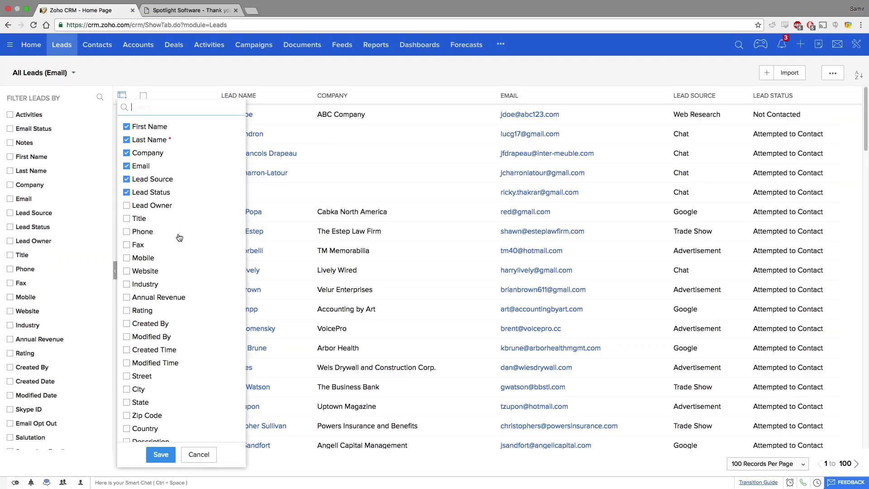
{"action": "left_click", "coordinate": [127, 231]}
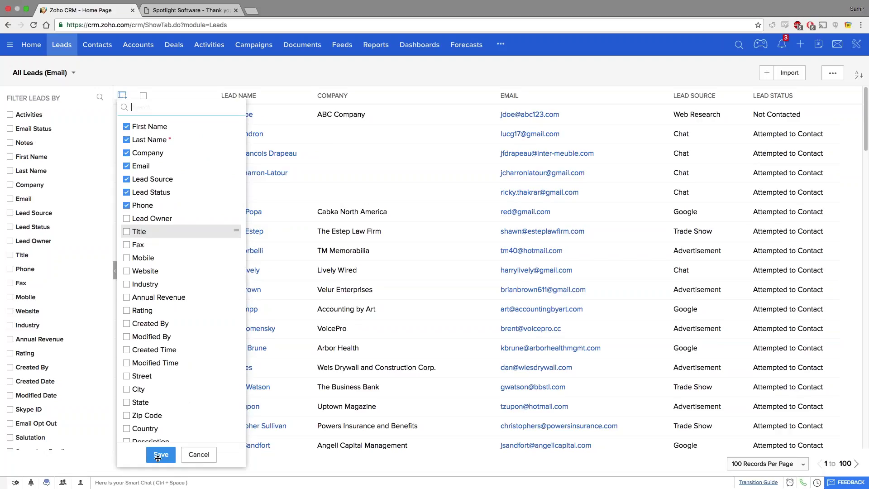
{"action": "left_click", "coordinate": [157, 456]}
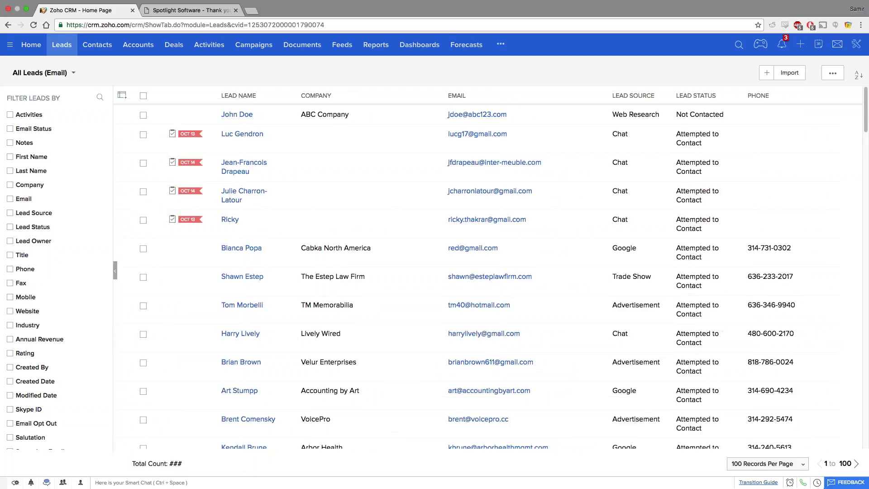
{"action": "scroll", "coordinate": [453, 272], "scroll_direction": "down", "scroll_amount": 5}
{"action": "scroll", "coordinate": [17, 181], "scroll_direction": "down", "scroll_amount": 3}
{"action": "scroll", "coordinate": [17, 181], "scroll_direction": "up", "scroll_amount": 1}
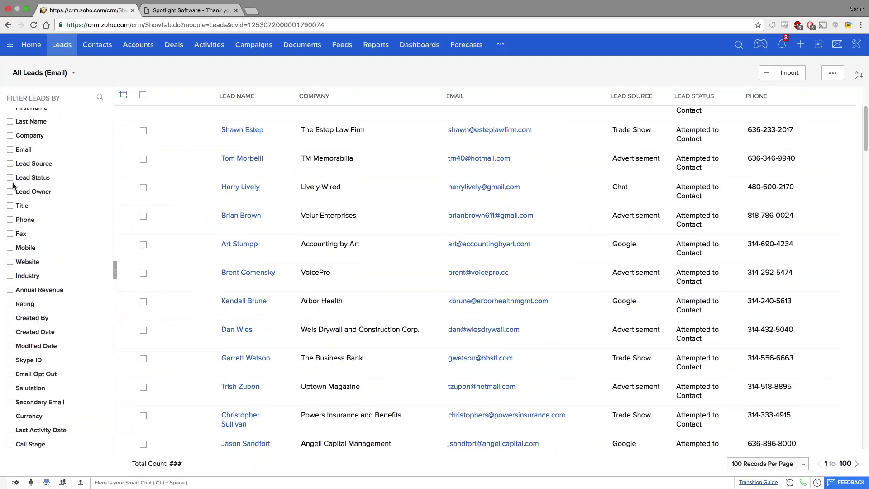
Filter leads by Lead Source is 'WebSite Visit', leaving 72 records.
{"action": "left_click", "coordinate": [17, 181]}
{"action": "left_click", "coordinate": [41, 205]}
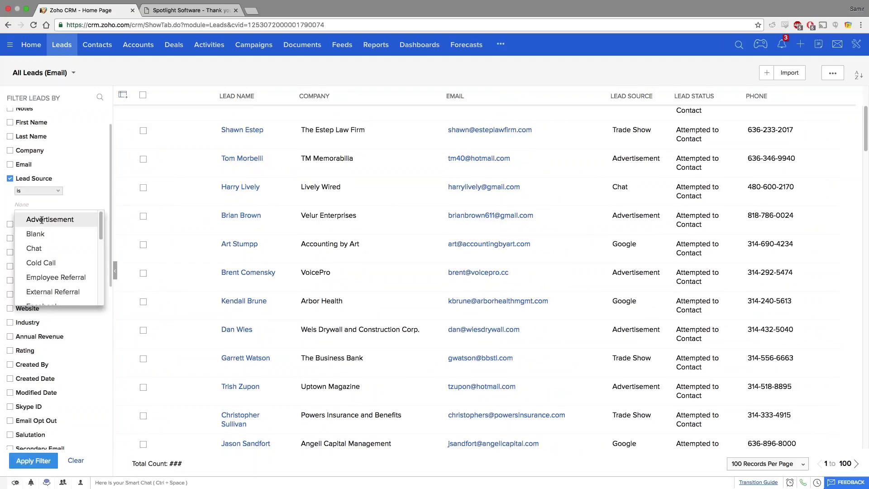
{"action": "scroll", "coordinate": [81, 283], "scroll_direction": "down", "scroll_amount": 1}
{"action": "scroll", "coordinate": [81, 283], "scroll_direction": "down", "scroll_amount": 6}
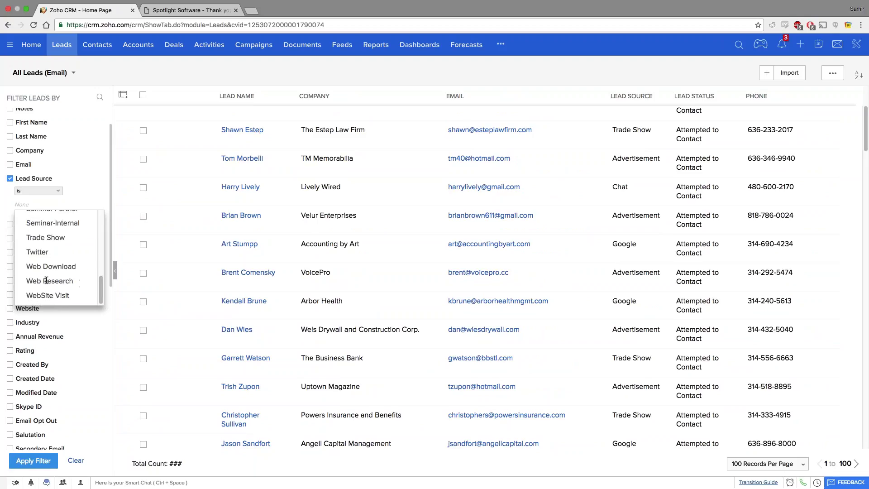
{"action": "left_click", "coordinate": [48, 295]}
{"action": "left_click", "coordinate": [34, 460]}
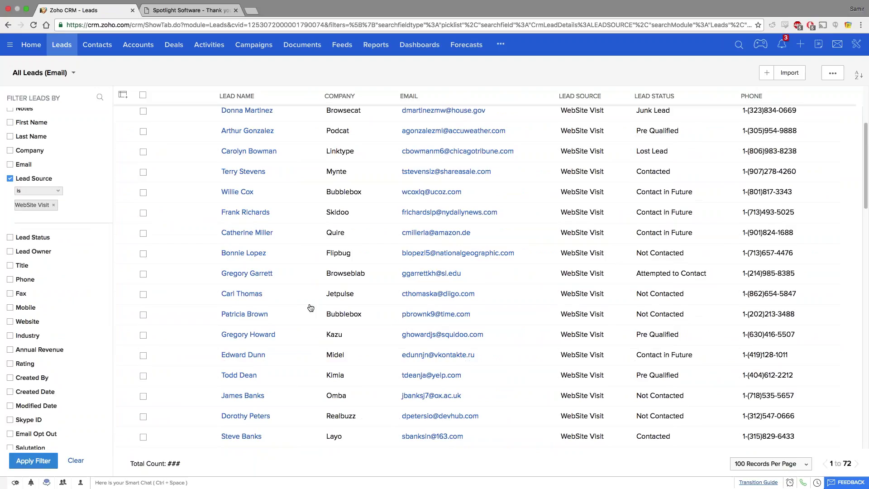
{"action": "scroll", "coordinate": [310, 307], "scroll_direction": "up", "scroll_amount": 5}
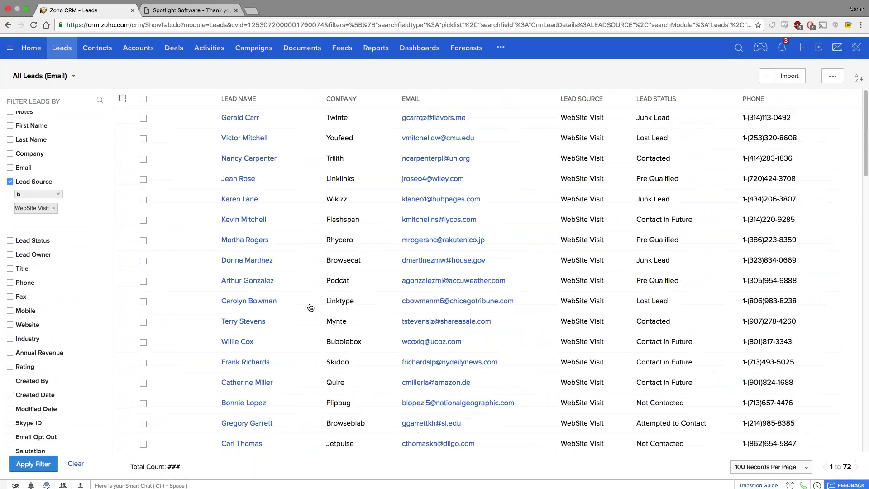
{"action": "scroll", "coordinate": [310, 307], "scroll_direction": "down", "scroll_amount": 5}
{"action": "scroll", "coordinate": [413, 282], "scroll_direction": "up", "scroll_amount": 1}
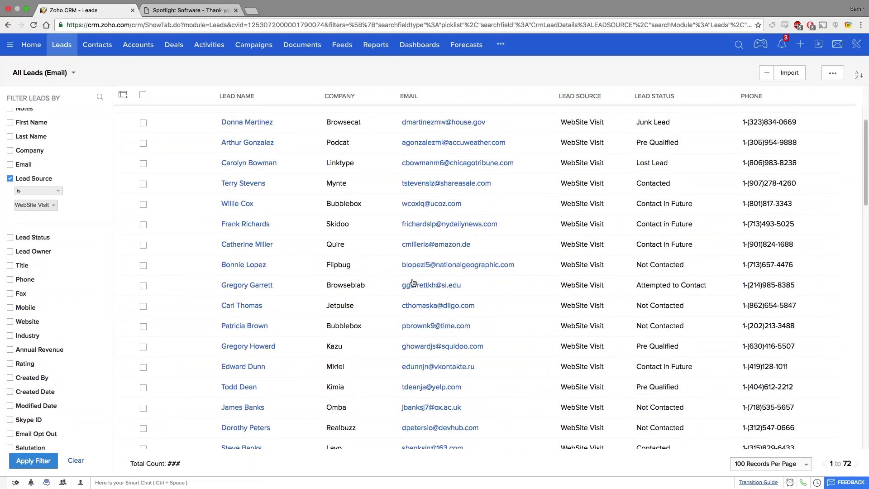
Open the first WebSite Visit lead's record and scroll through its details.
{"action": "scroll", "coordinate": [412, 282], "scroll_direction": "up", "scroll_amount": 5}
{"action": "left_click", "coordinate": [257, 115]}
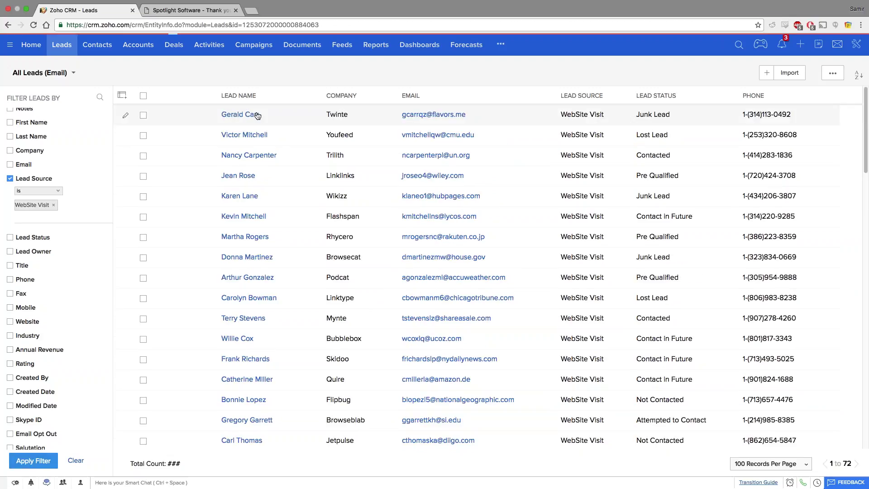
{"action": "scroll", "coordinate": [273, 242], "scroll_direction": "down", "scroll_amount": 5}
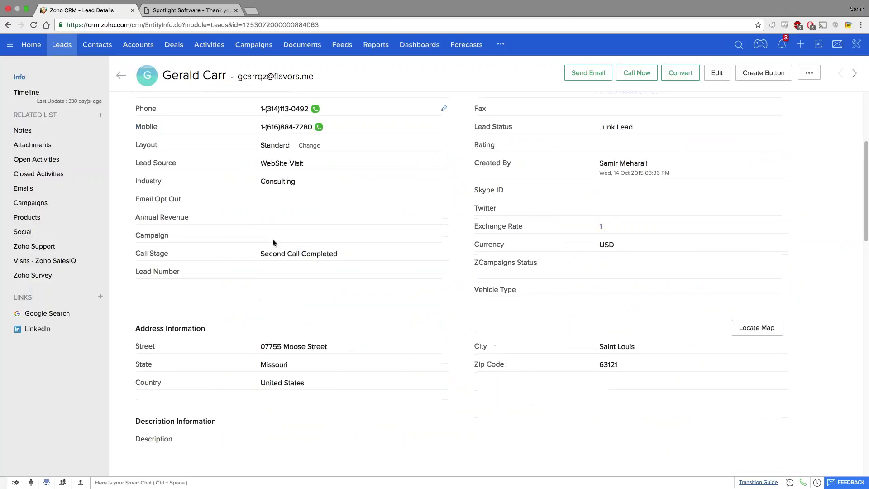
{"action": "scroll", "coordinate": [273, 240], "scroll_direction": "up", "scroll_amount": 2}
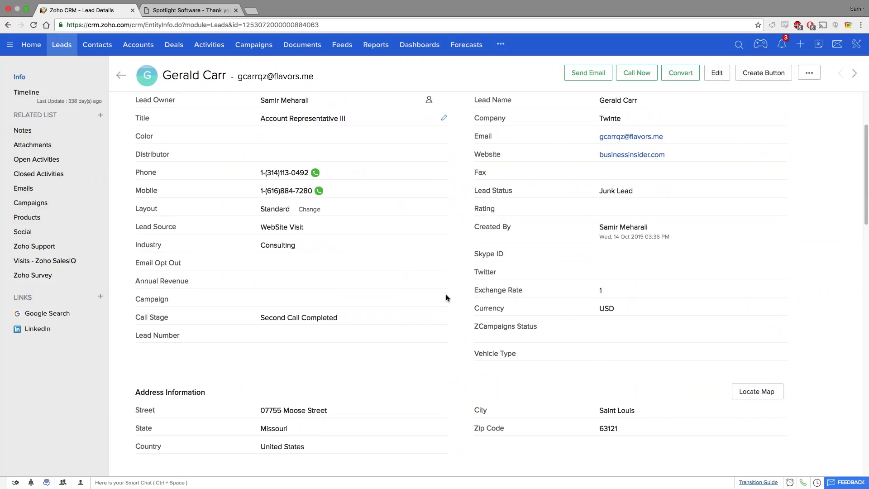
{"action": "scroll", "coordinate": [259, 243], "scroll_direction": "up", "scroll_amount": 5}
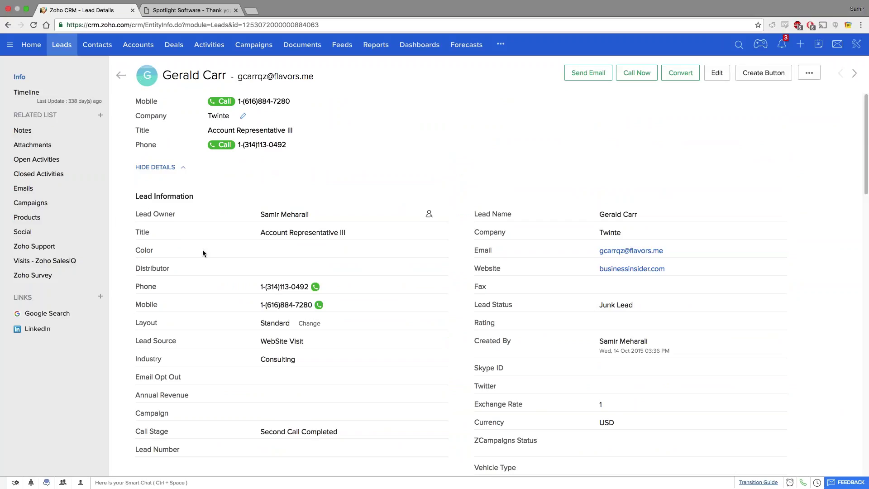
{"action": "scroll", "coordinate": [203, 253], "scroll_direction": "down", "scroll_amount": 8}
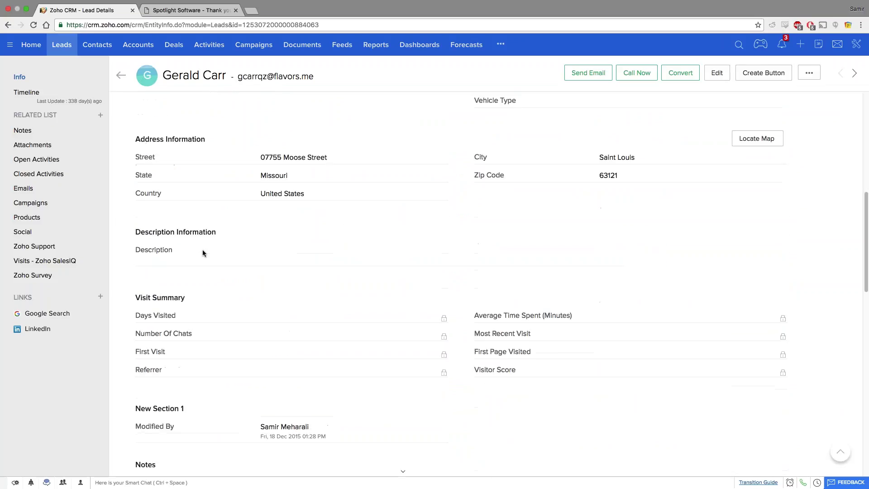
{"action": "scroll", "coordinate": [202, 253], "scroll_direction": "down", "scroll_amount": 4}
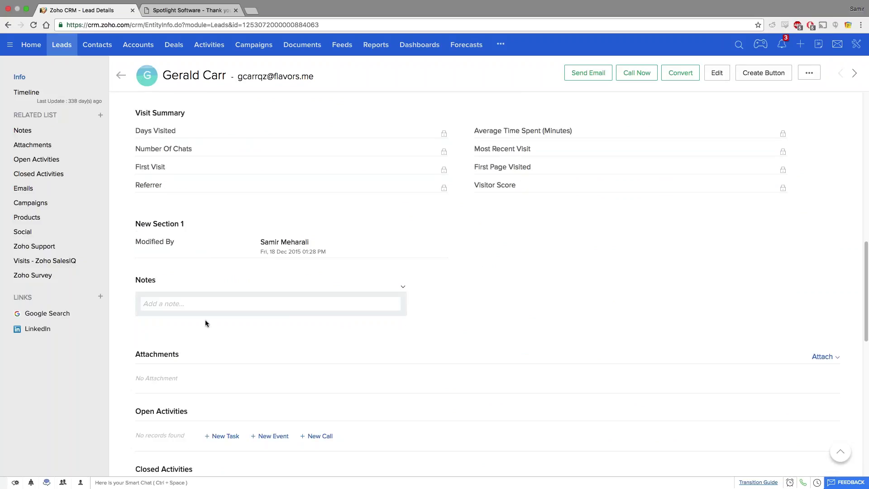
Save the note 'Interested in learning more about our company', @-mentioning a colleague with 'please follow up'.
{"action": "left_click", "coordinate": [178, 304]}
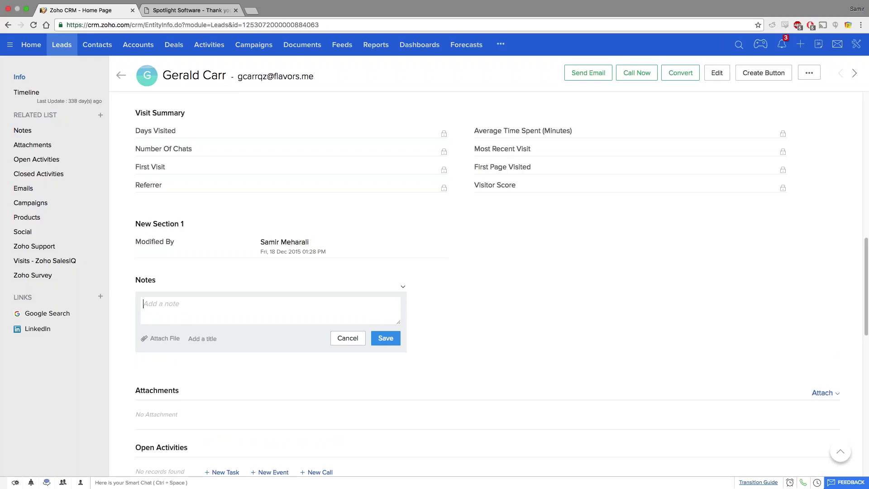
{"action": "type", "text": "Interested in learning mo"}
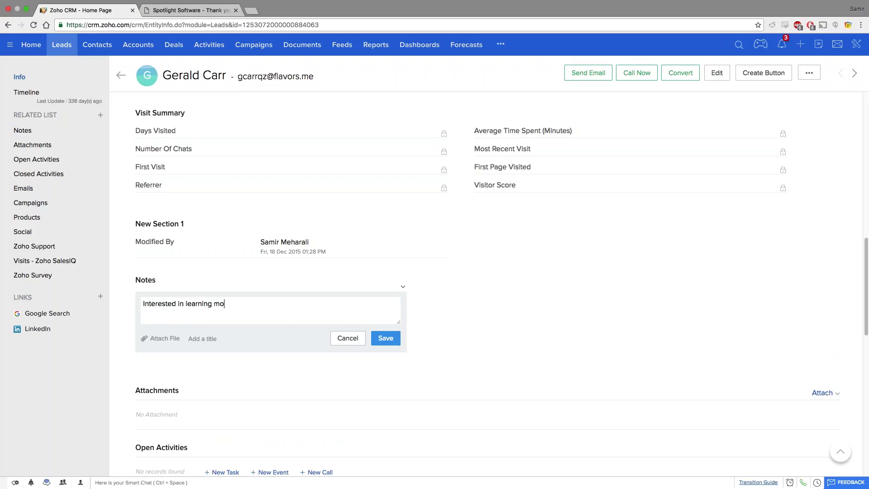
{"action": "type", "text": "re about our company"}
{"action": "left_click", "coordinate": [194, 337]}
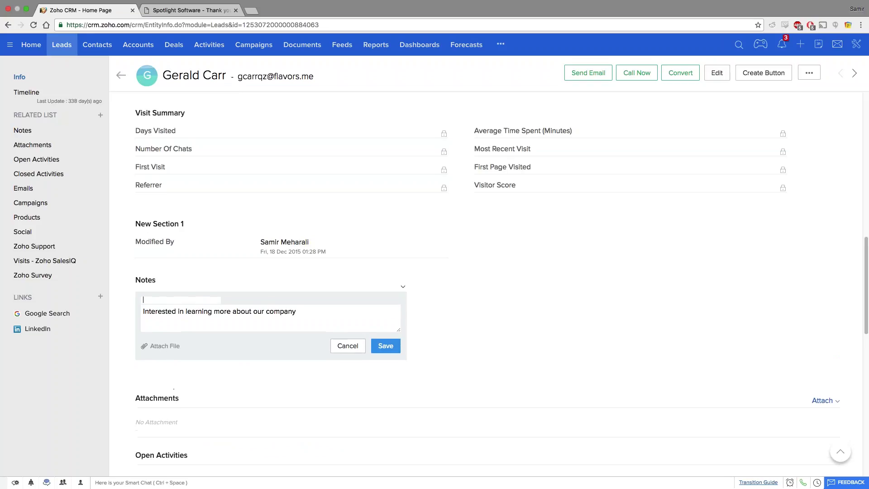
{"action": "left_click", "coordinate": [169, 352]}
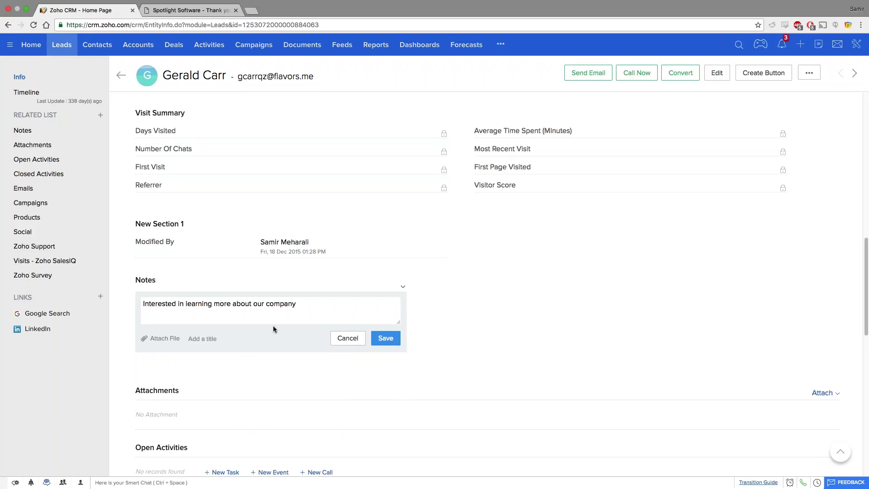
{"action": "left_click", "coordinate": [311, 306]}
{"action": "type", "text": "@peter"}
{"action": "key", "text": "Return"}
{"action": "type", "text": "please follo"}
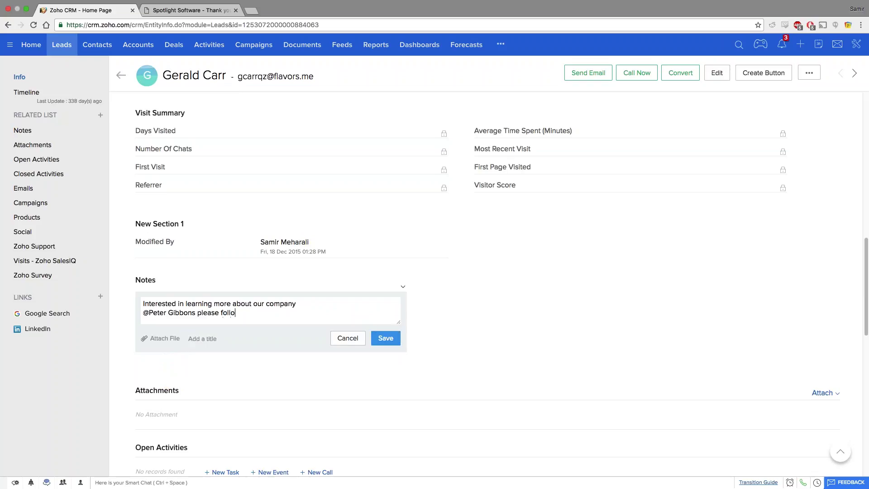
{"action": "type", "text": "w up"}
{"action": "left_click", "coordinate": [389, 341]}
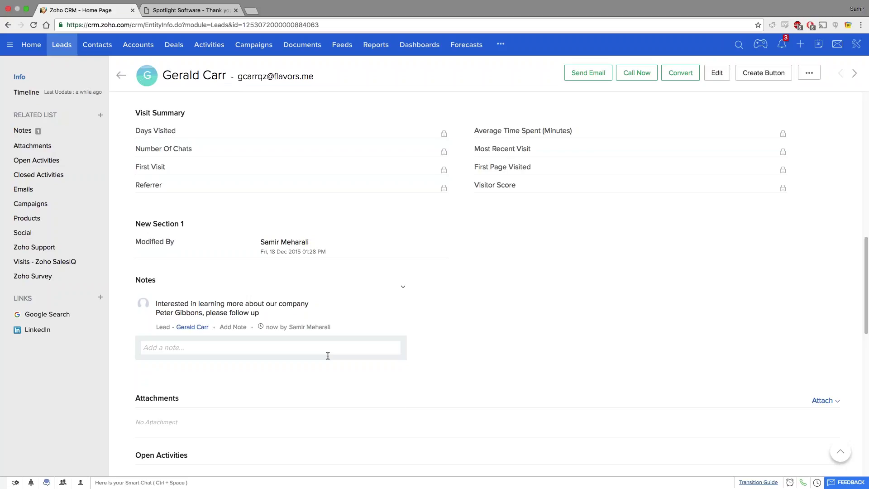
Scroll through the lead page, then advance the presentation to the 'Demo - Lead Management' slide.
{"action": "scroll", "coordinate": [659, 375], "scroll_direction": "down", "scroll_amount": 1}
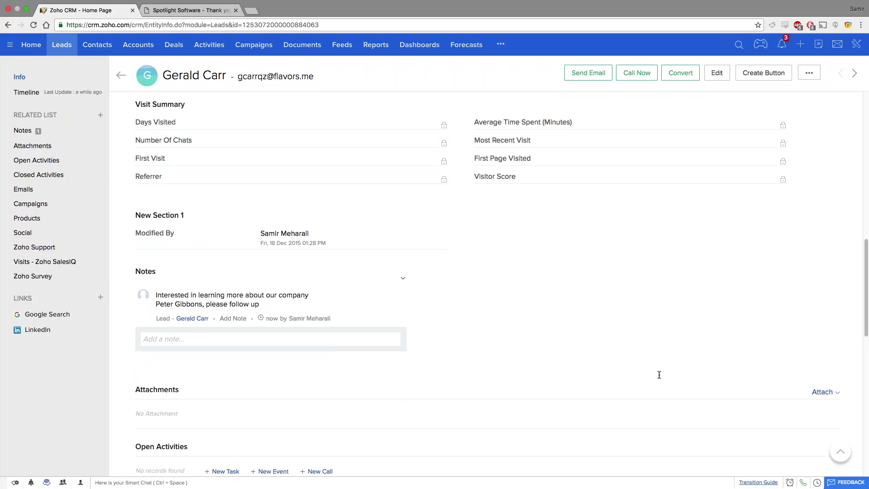
{"action": "scroll", "coordinate": [659, 375], "scroll_direction": "down", "scroll_amount": 5}
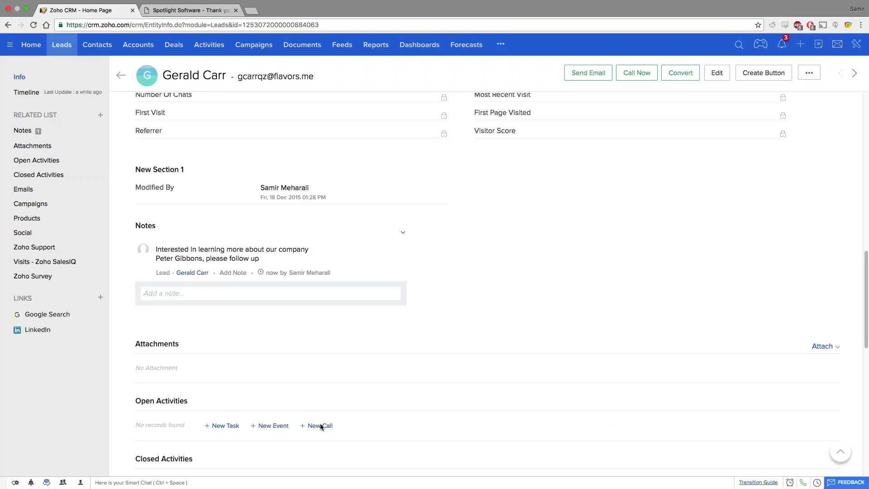
{"action": "scroll", "coordinate": [321, 426], "scroll_direction": "down", "scroll_amount": 1}
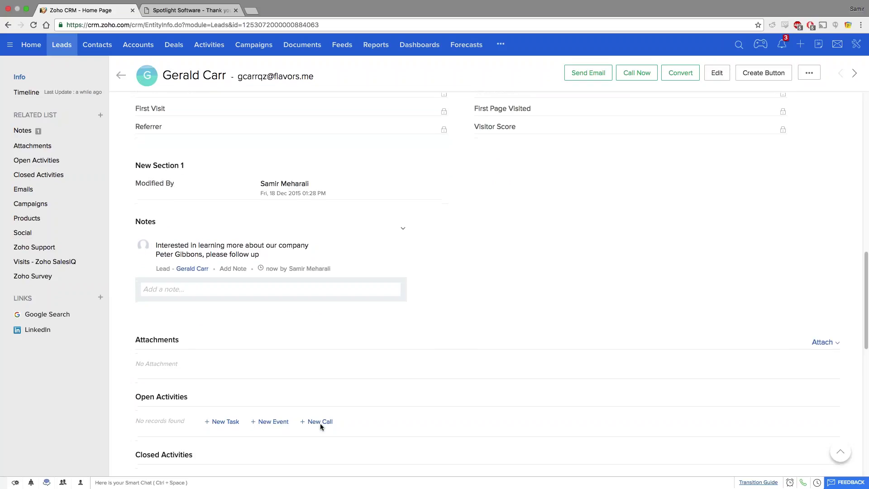
{"action": "scroll", "coordinate": [320, 426], "scroll_direction": "down", "scroll_amount": 1}
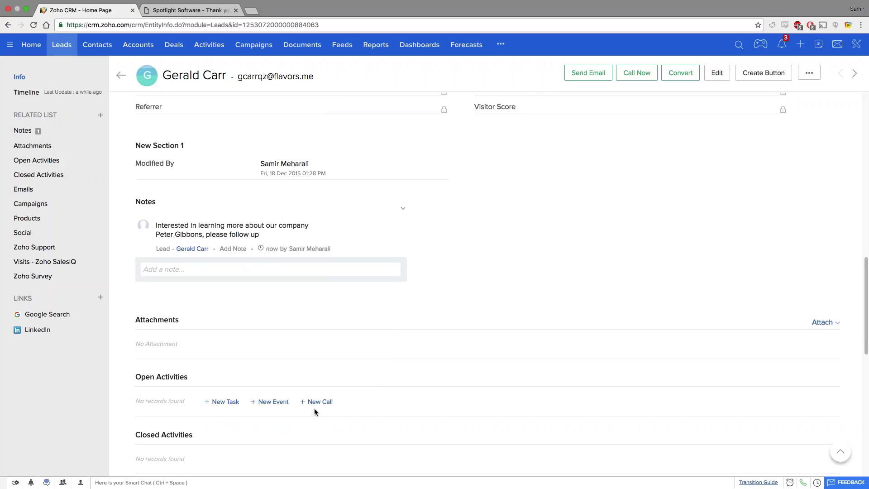
{"action": "scroll", "coordinate": [315, 410], "scroll_direction": "up", "scroll_amount": 1}
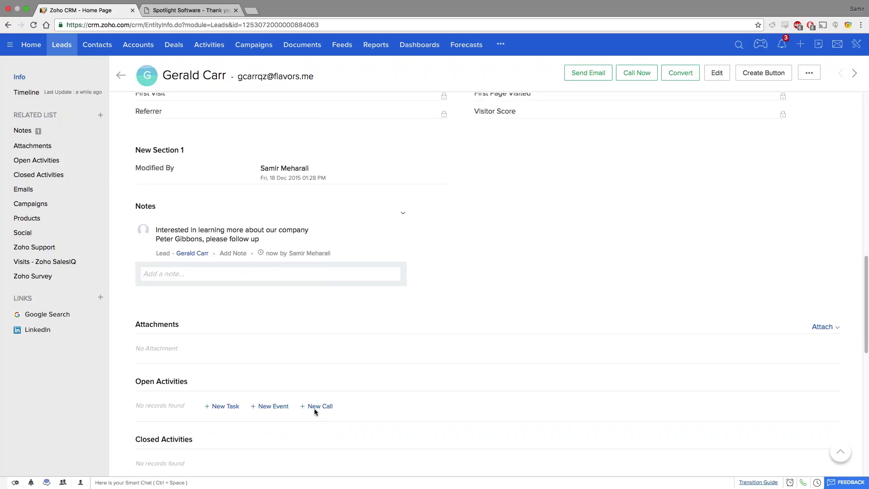
{"action": "scroll", "coordinate": [316, 411], "scroll_direction": "up", "scroll_amount": 6}
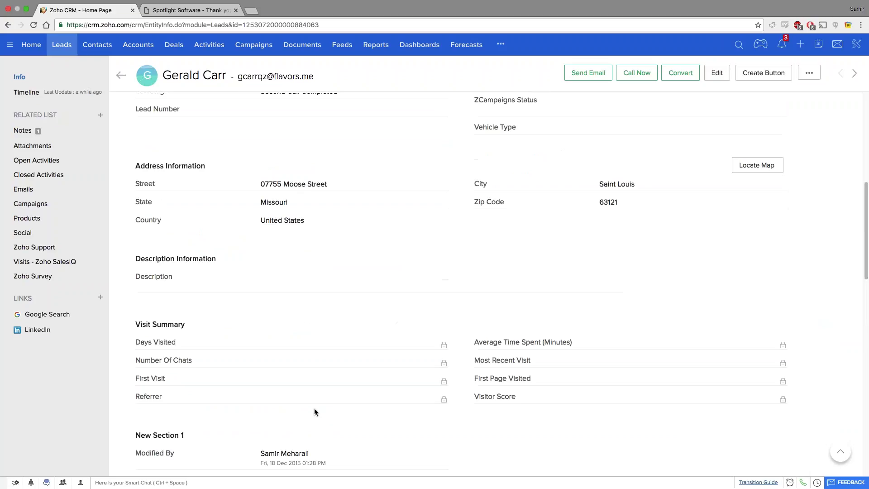
{"action": "scroll", "coordinate": [315, 411], "scroll_direction": "up", "scroll_amount": 7}
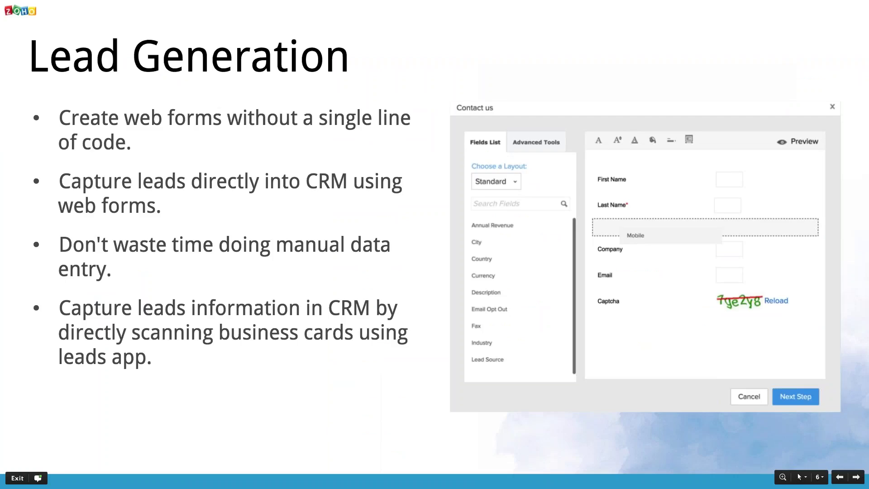
{"action": "key", "text": "Right"}
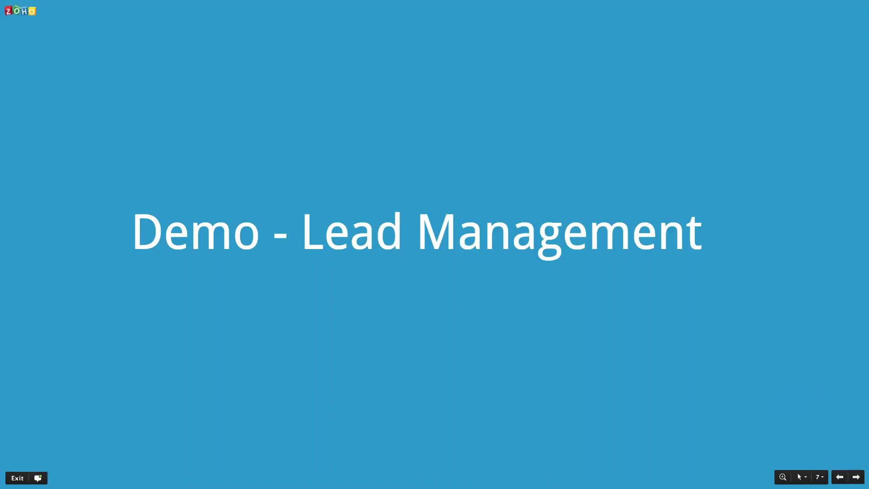
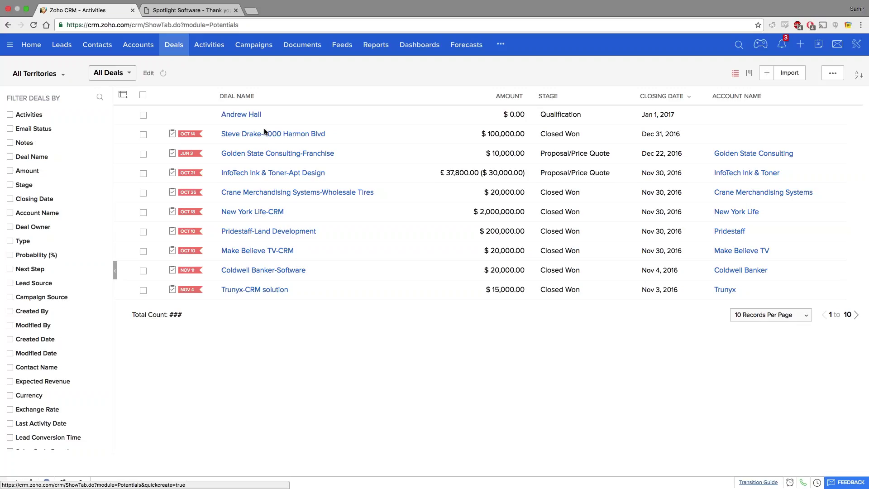
Show 100 deals per page and scroll down toward the Faulstich Law-Consultation deal.
{"action": "left_click", "coordinate": [770, 318]}
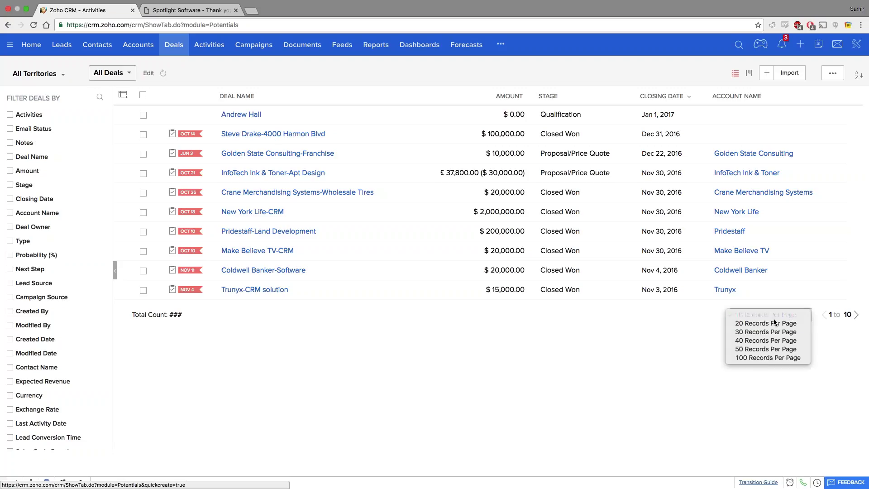
{"action": "left_click", "coordinate": [759, 358]}
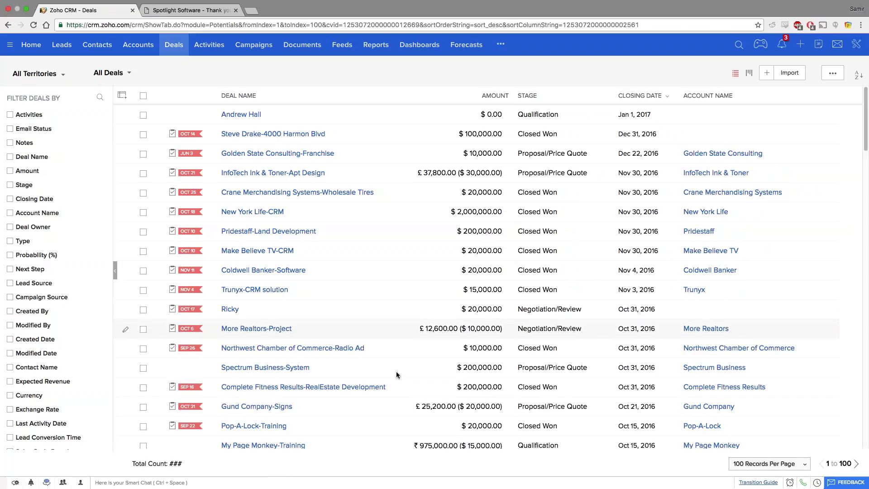
{"action": "scroll", "coordinate": [397, 374], "scroll_direction": "down", "scroll_amount": 1}
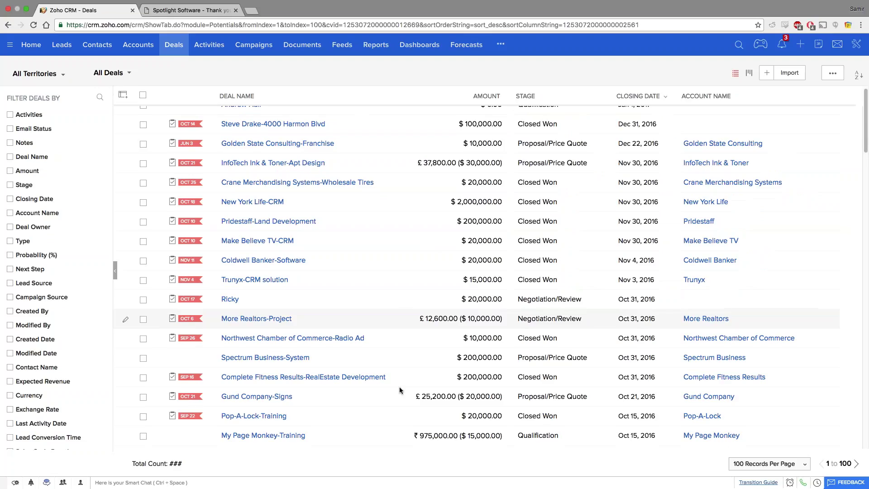
{"action": "scroll", "coordinate": [400, 390], "scroll_direction": "down", "scroll_amount": 5}
{"action": "scroll", "coordinate": [399, 390], "scroll_direction": "down", "scroll_amount": 2}
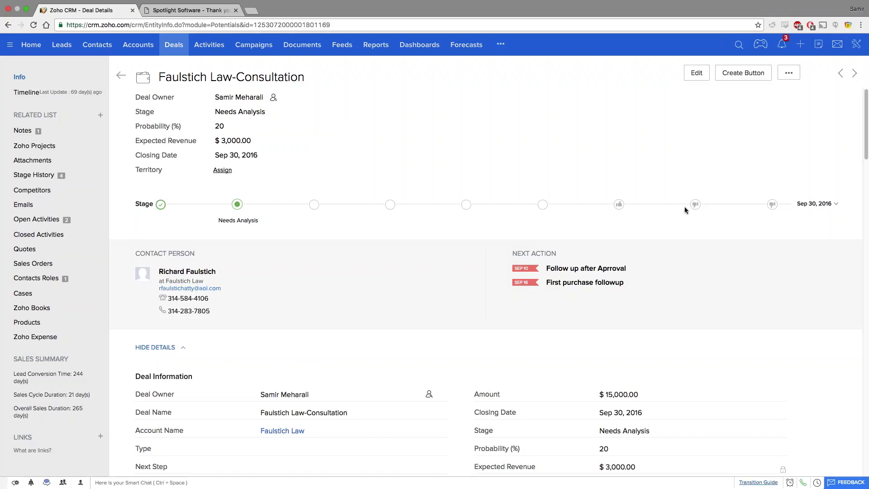
{"action": "scroll", "coordinate": [684, 207], "scroll_direction": "down", "scroll_amount": 1}
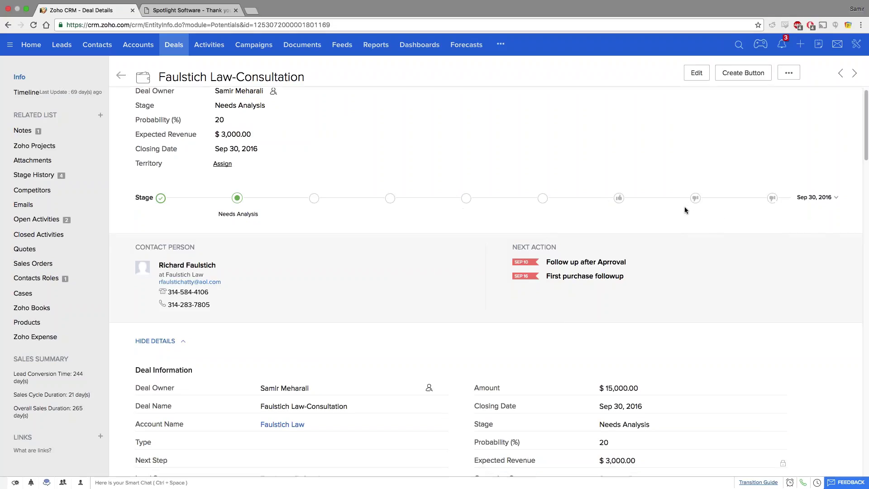
{"action": "scroll", "coordinate": [684, 207], "scroll_direction": "down", "scroll_amount": 4}
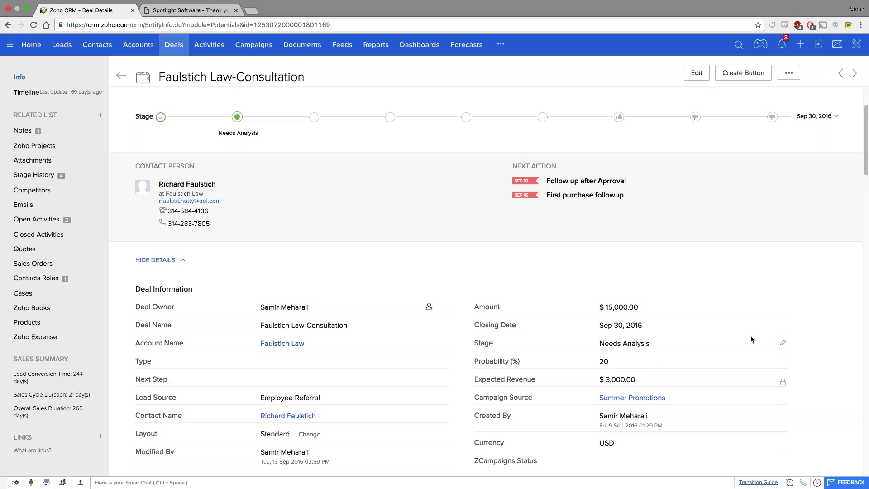
Change the deal's stage from Needs Analysis to Proposal/Price Quote and save it.
{"action": "left_click", "coordinate": [786, 346]}
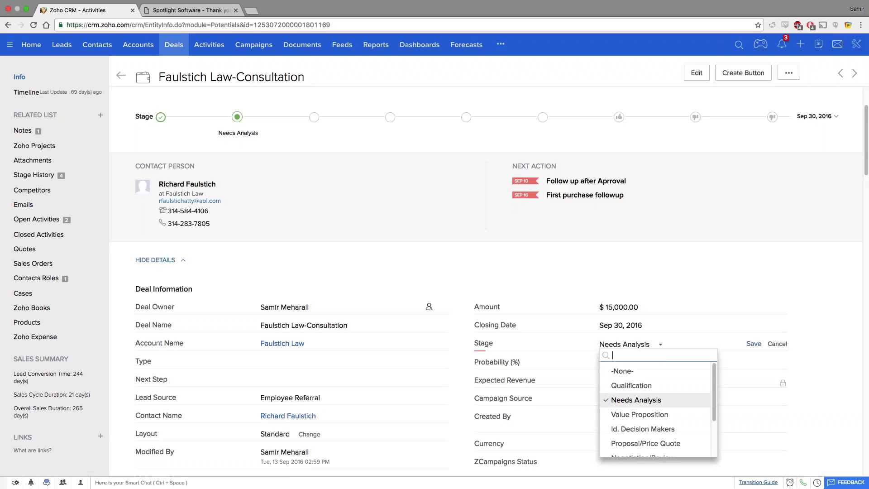
{"action": "left_click", "coordinate": [668, 443]}
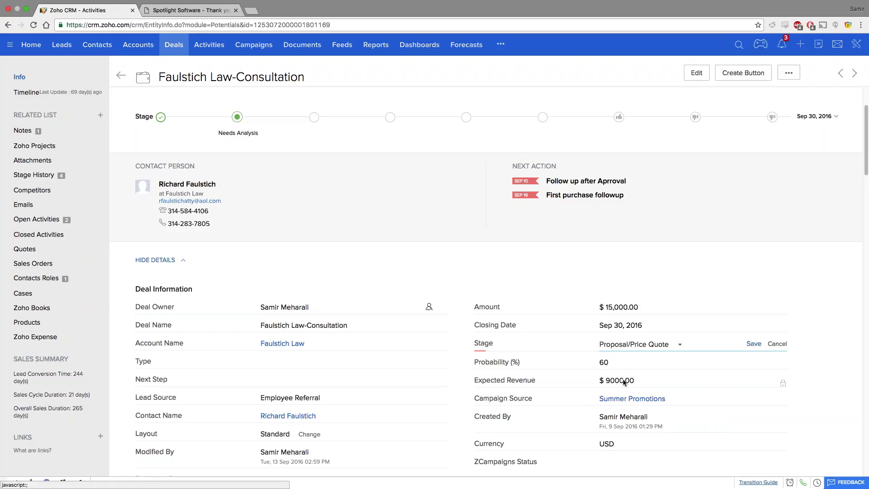
{"action": "left_click", "coordinate": [752, 344]}
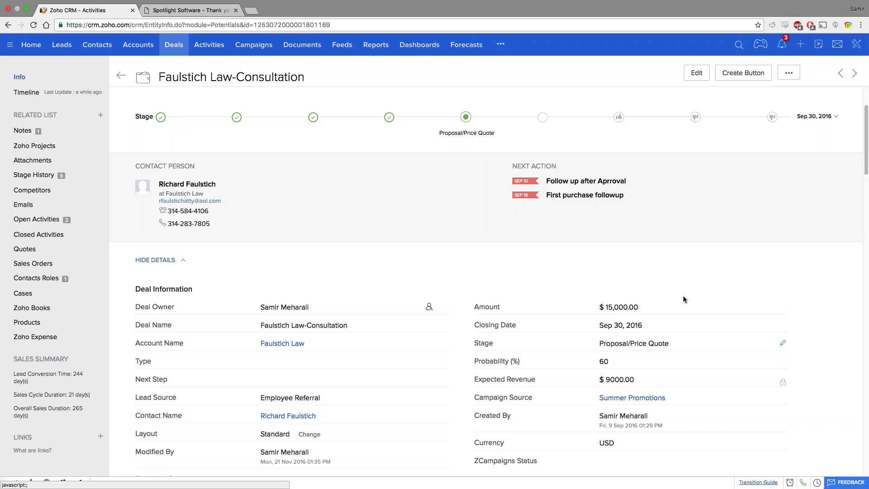
Scroll to Stage History and highlight the 69-day Needs Analysis stage duration.
{"action": "scroll", "coordinate": [683, 298], "scroll_direction": "up", "scroll_amount": 1}
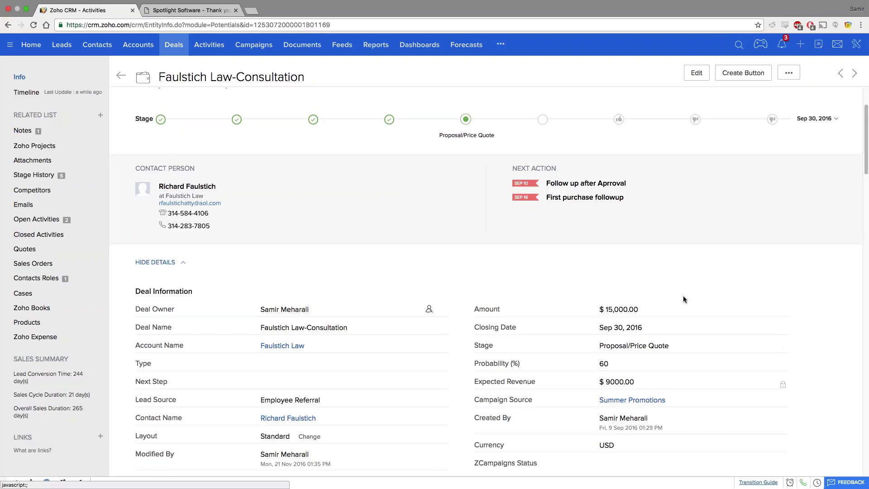
{"action": "scroll", "coordinate": [683, 295], "scroll_direction": "up", "scroll_amount": 2}
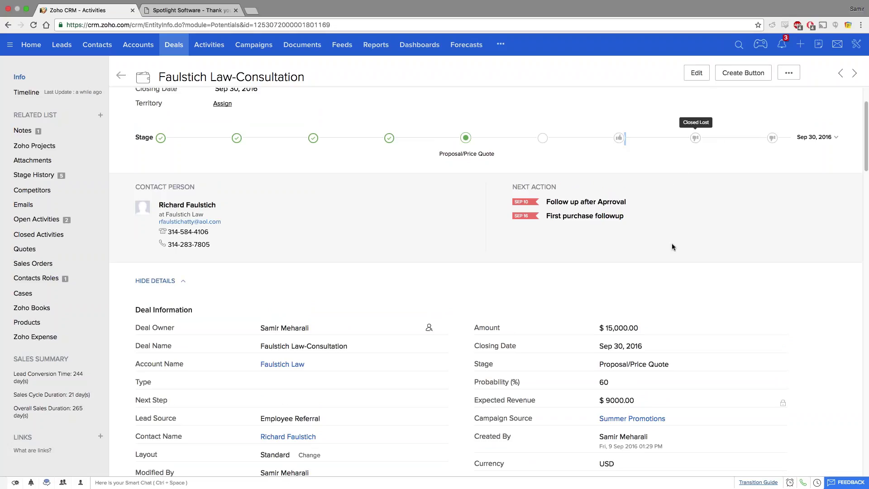
{"action": "scroll", "coordinate": [671, 246], "scroll_direction": "down", "scroll_amount": 1}
{"action": "scroll", "coordinate": [672, 246], "scroll_direction": "down", "scroll_amount": 10}
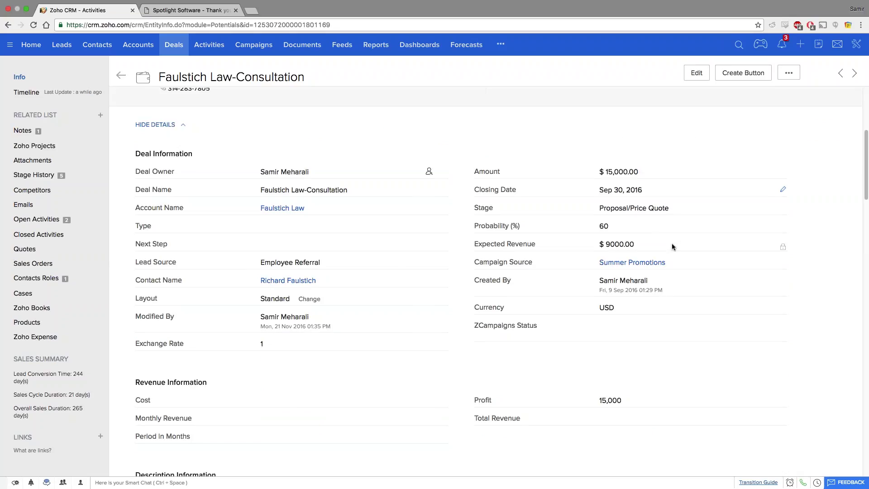
{"action": "scroll", "coordinate": [672, 246], "scroll_direction": "down", "scroll_amount": 5}
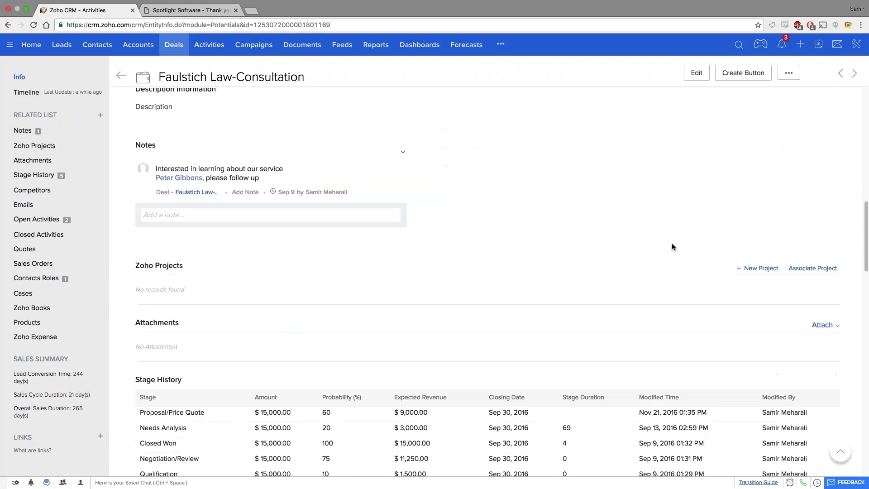
{"action": "scroll", "coordinate": [671, 244], "scroll_direction": "down", "scroll_amount": 1}
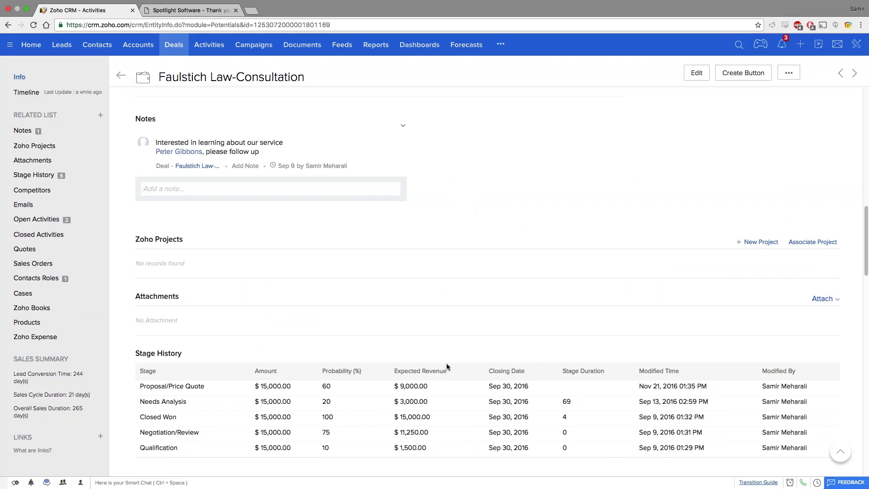
{"action": "double_click", "coordinate": [569, 401]}
{"action": "scroll", "coordinate": [222, 371], "scroll_direction": "down", "scroll_amount": 1}
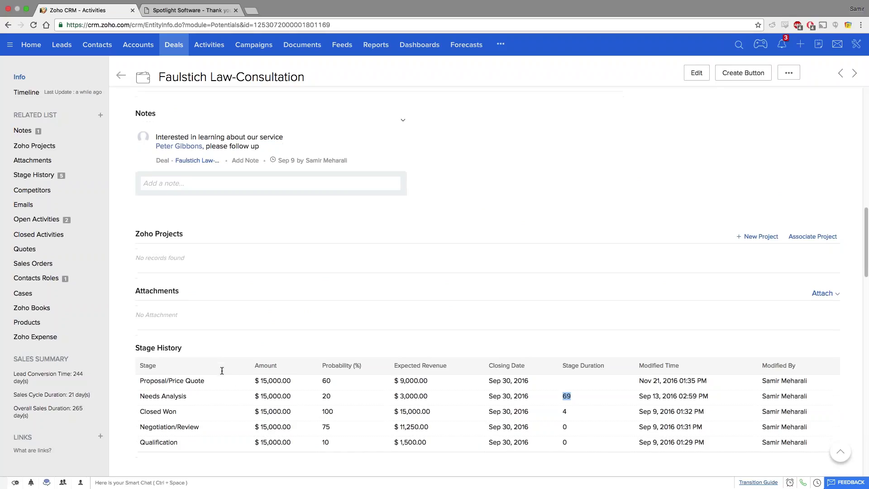
{"action": "scroll", "coordinate": [221, 370], "scroll_direction": "down", "scroll_amount": 4}
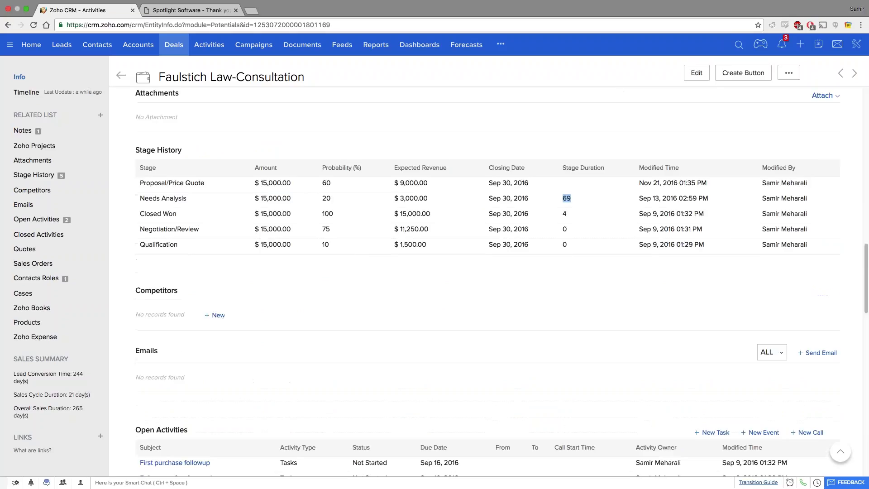
Cancel a new competitor form without saving, then go back to the Deals list.
{"action": "left_click", "coordinate": [216, 317]}
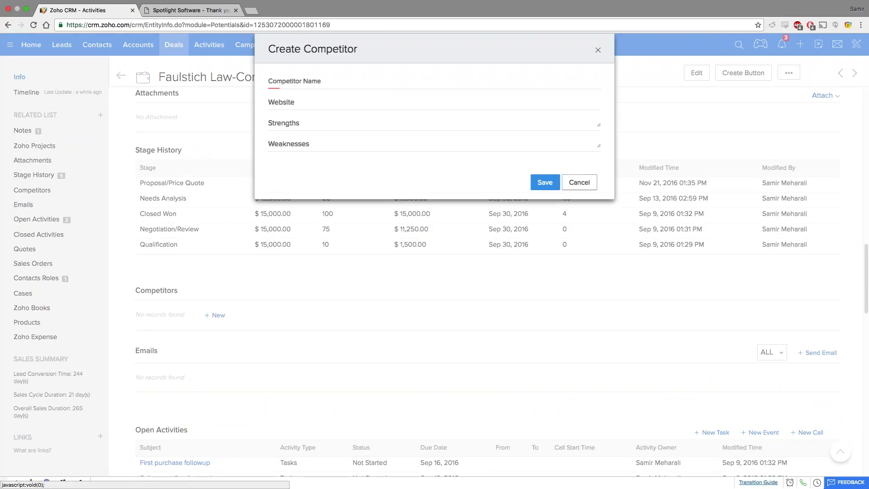
{"action": "left_click", "coordinate": [580, 181]}
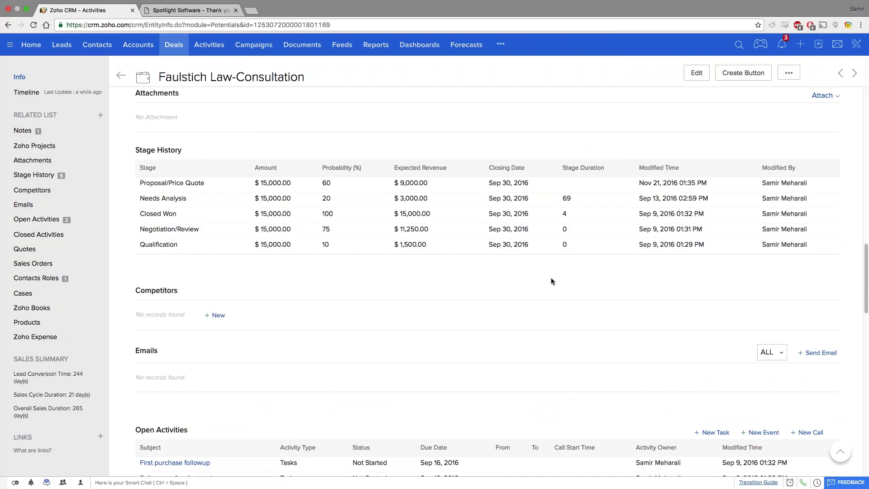
{"action": "scroll", "coordinate": [551, 280], "scroll_direction": "up", "scroll_amount": 8}
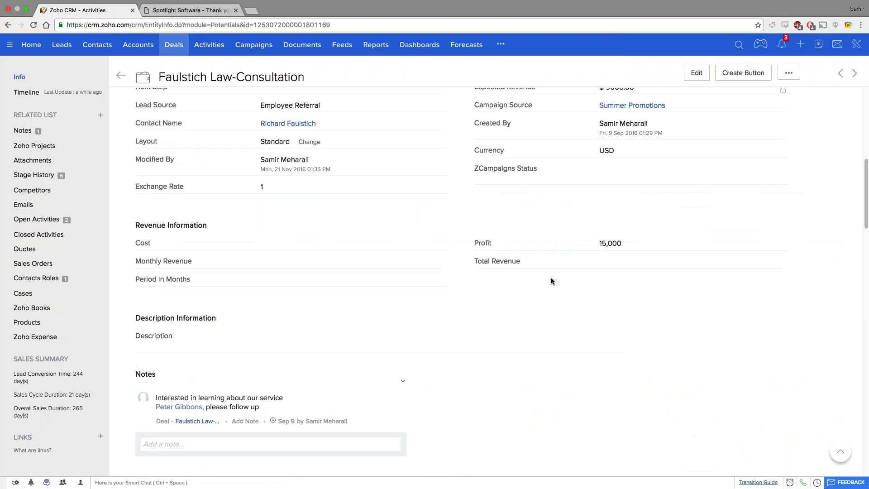
{"action": "scroll", "coordinate": [551, 281], "scroll_direction": "up", "scroll_amount": 5}
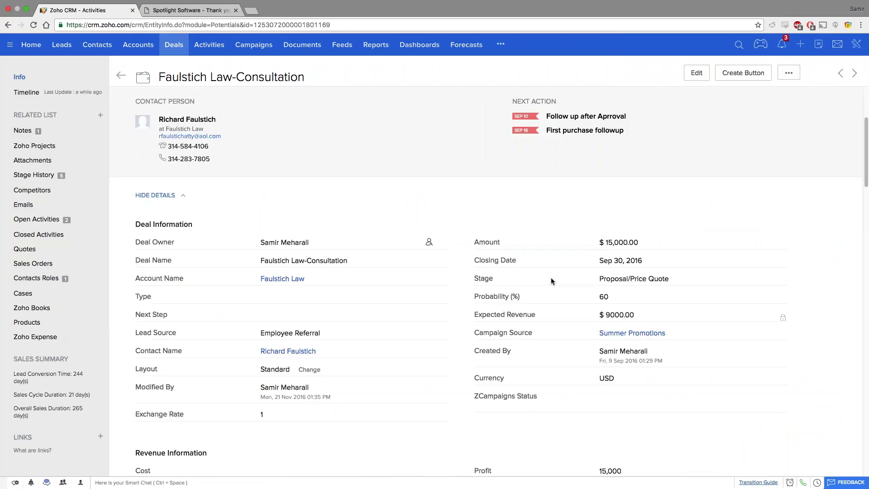
{"action": "scroll", "coordinate": [550, 281], "scroll_direction": "up", "scroll_amount": 2}
{"action": "scroll", "coordinate": [551, 281], "scroll_direction": "up", "scroll_amount": 2}
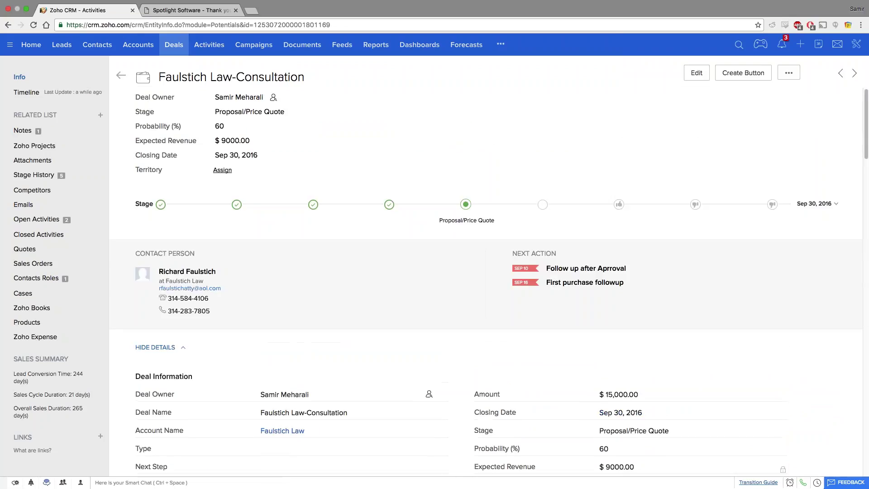
{"action": "left_click", "coordinate": [173, 46]}
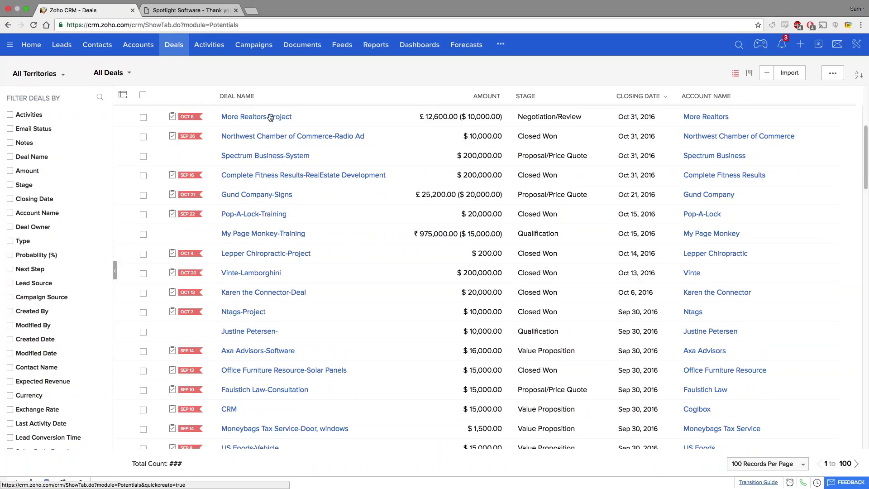
Filter deals by the Proposal/Price Quote stage, then clear the filter to list all deals.
{"action": "left_click", "coordinate": [25, 185]}
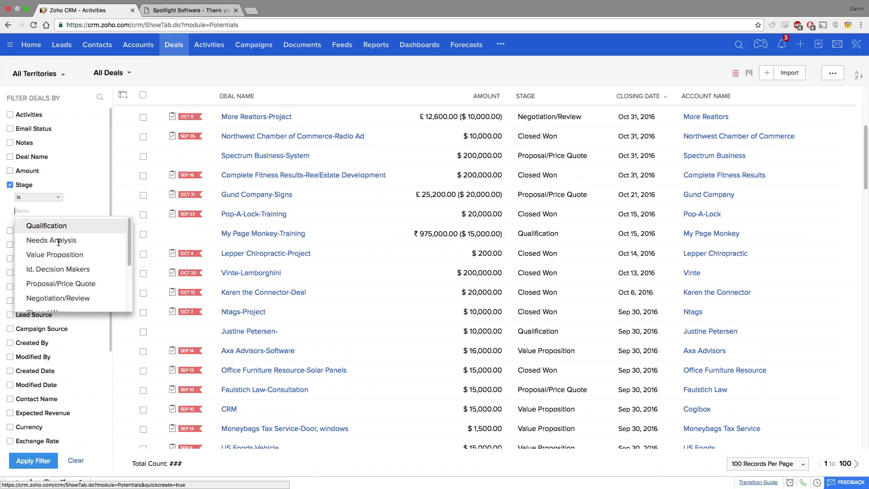
{"action": "left_click", "coordinate": [73, 283]}
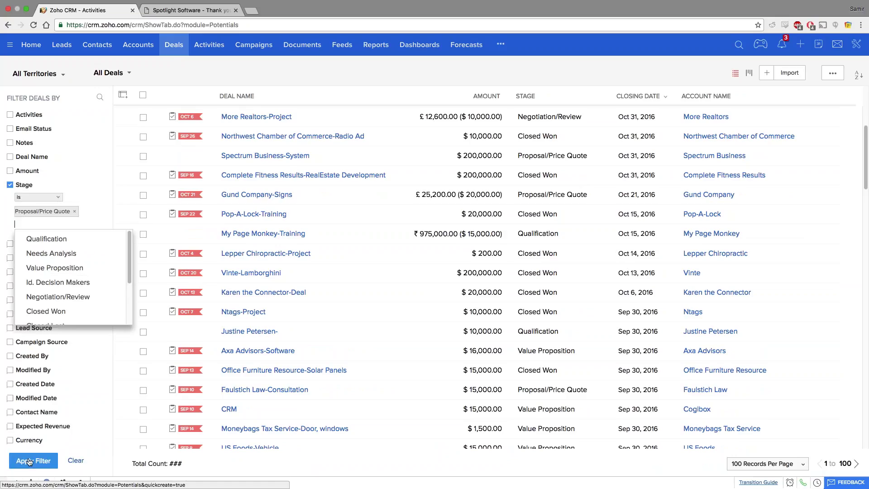
{"action": "left_click", "coordinate": [29, 461]}
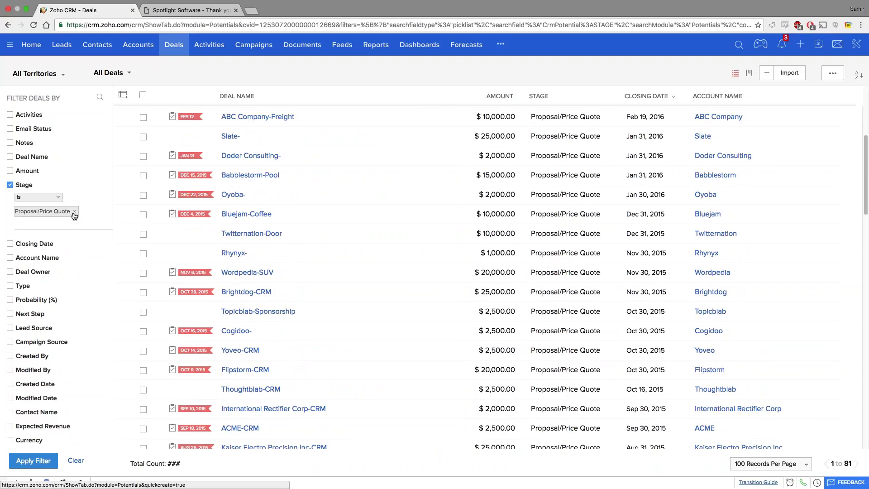
{"action": "left_click", "coordinate": [75, 461]}
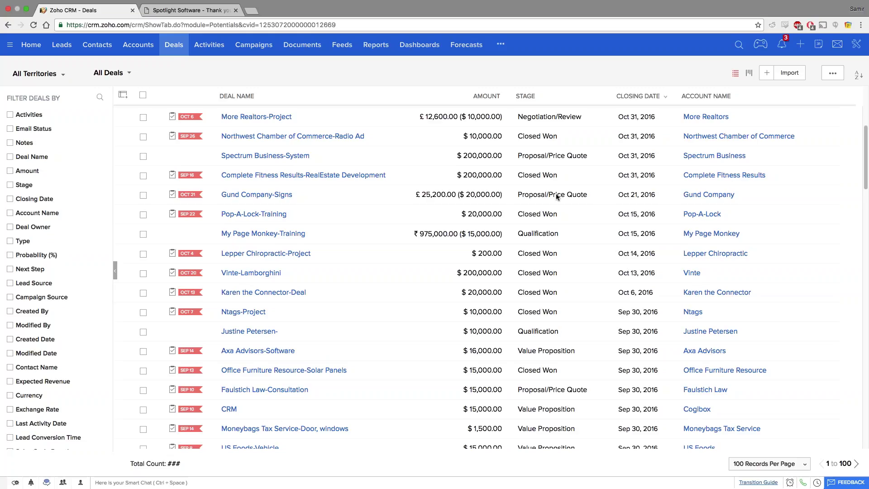
{"action": "scroll", "coordinate": [557, 196], "scroll_direction": "down", "scroll_amount": 1}
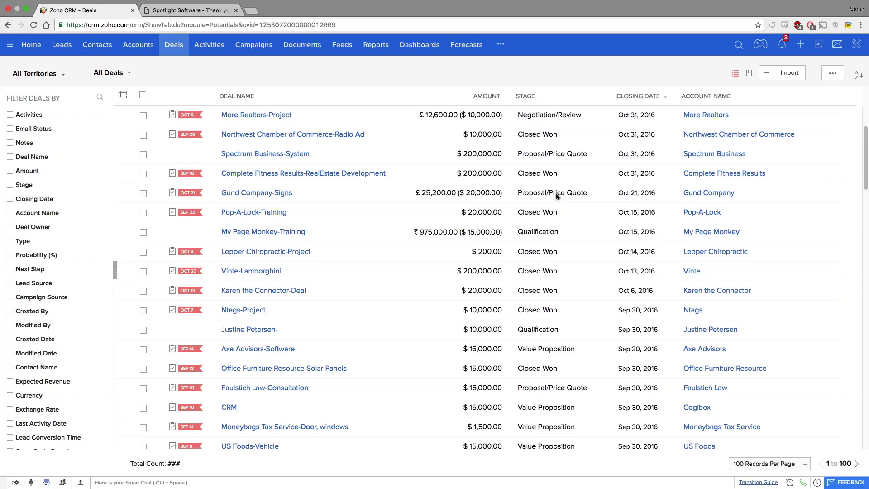
{"action": "scroll", "coordinate": [556, 196], "scroll_direction": "down", "scroll_amount": 5}
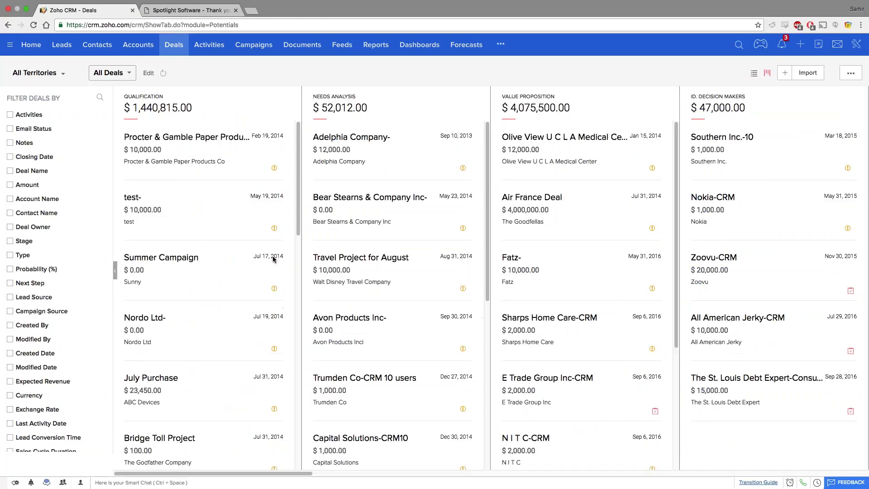
On the Kanban board, drag the Trumden Co-CRM 10 users card from Needs Analysis into Value Proposition.
{"action": "scroll", "coordinate": [258, 168], "scroll_direction": "down", "scroll_amount": 2}
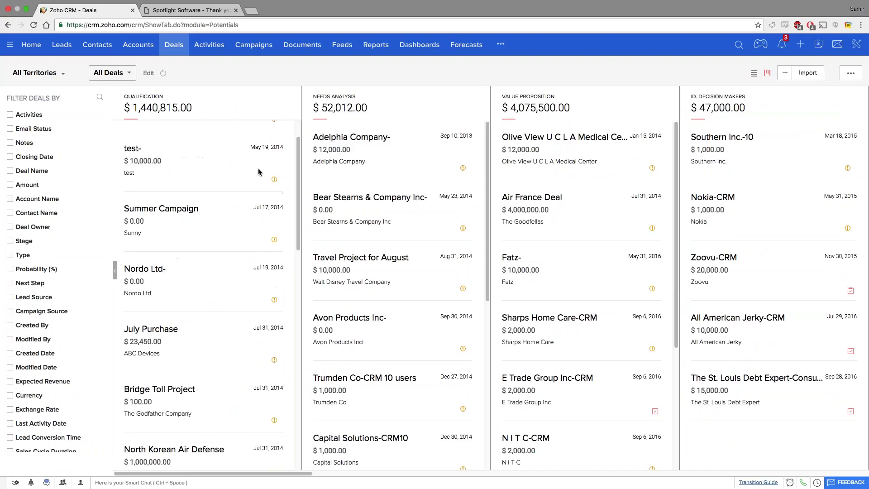
{"action": "scroll", "coordinate": [245, 176], "scroll_direction": "down", "scroll_amount": 2}
{"action": "scroll", "coordinate": [245, 176], "scroll_direction": "down", "scroll_amount": 4}
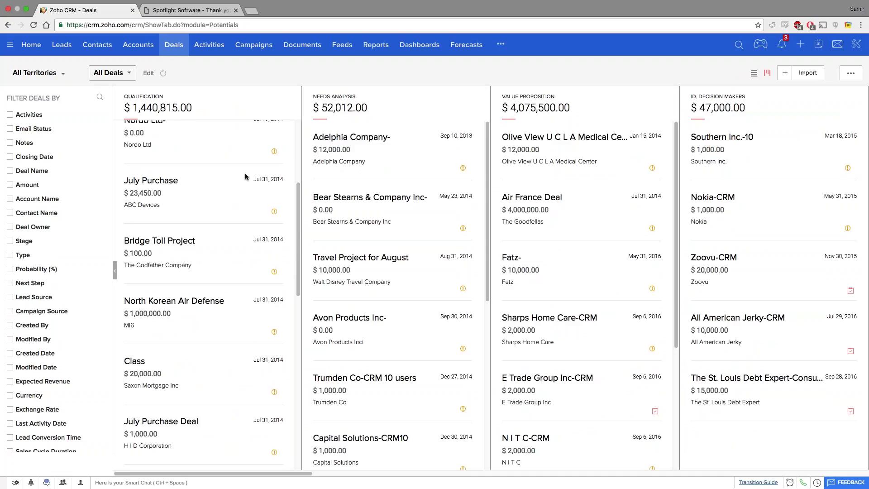
{"action": "scroll", "coordinate": [246, 177], "scroll_direction": "up", "scroll_amount": 7}
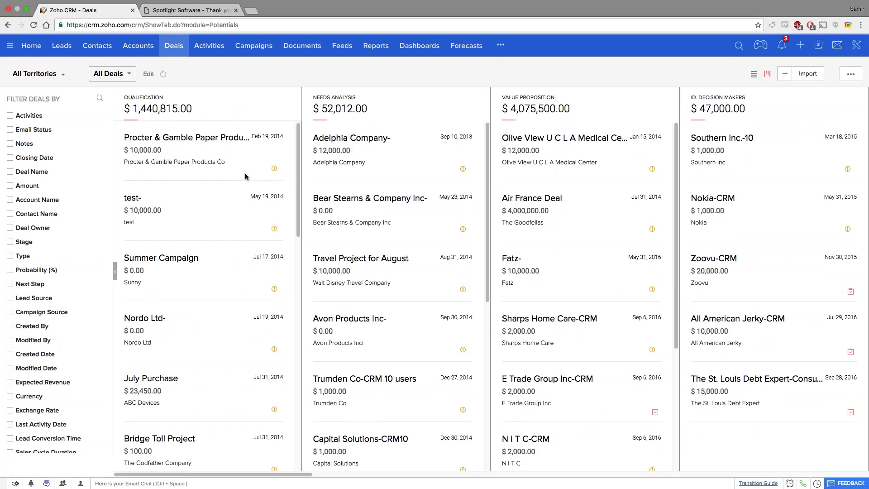
{"action": "scroll", "coordinate": [320, 357], "scroll_direction": "right", "scroll_amount": 5}
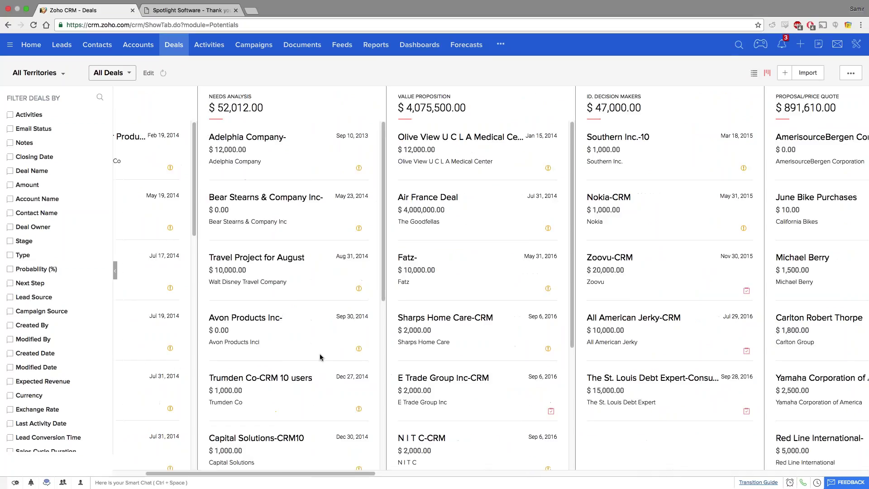
{"action": "scroll", "coordinate": [319, 357], "scroll_direction": "right", "scroll_amount": 10}
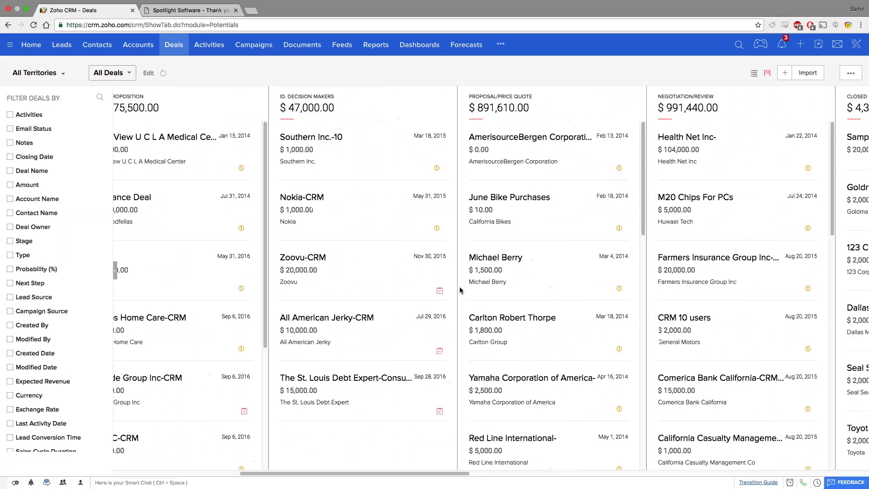
{"action": "scroll", "coordinate": [460, 290], "scroll_direction": "left", "scroll_amount": 8}
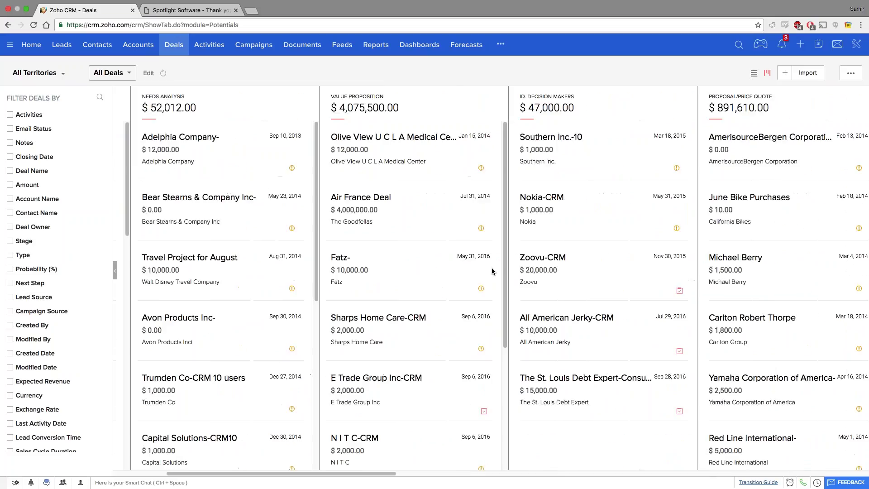
{"action": "scroll", "coordinate": [493, 271], "scroll_direction": "left", "scroll_amount": 4}
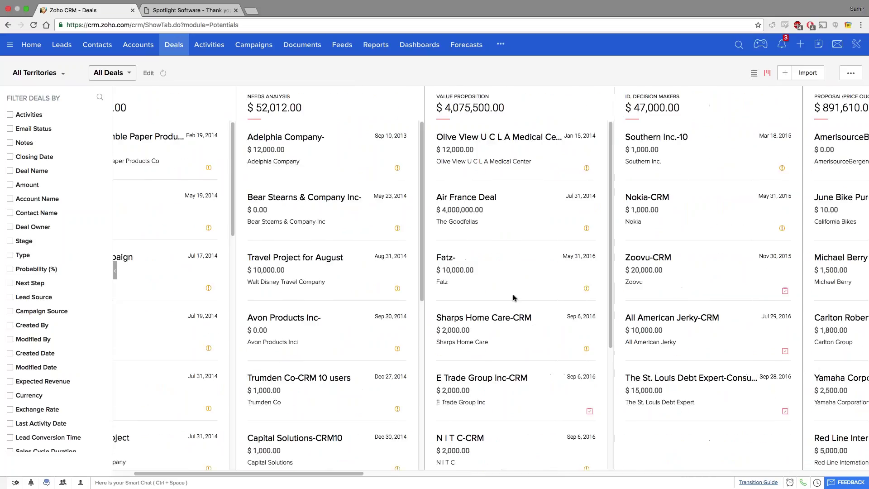
{"action": "scroll", "coordinate": [504, 396], "scroll_direction": "down", "scroll_amount": 3}
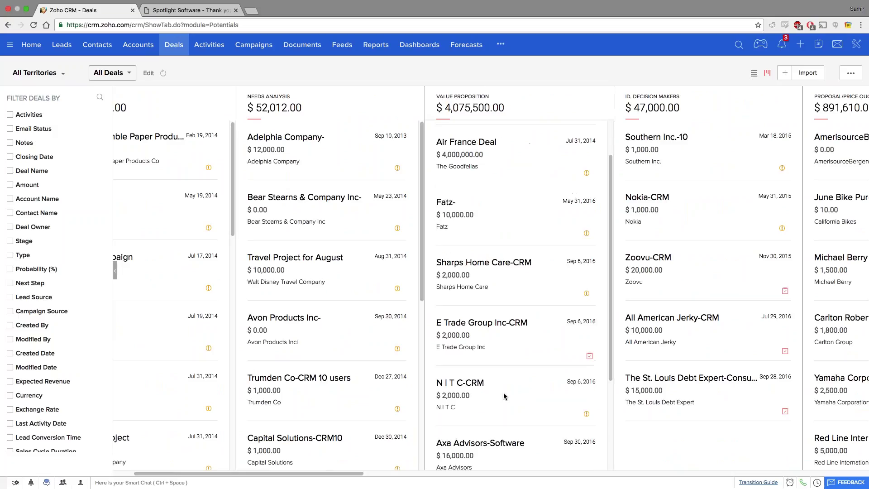
{"action": "left_click", "coordinate": [278, 405]}
{"action": "left_click_drag", "start_coordinate": [278, 405], "coordinate": [488, 394]}
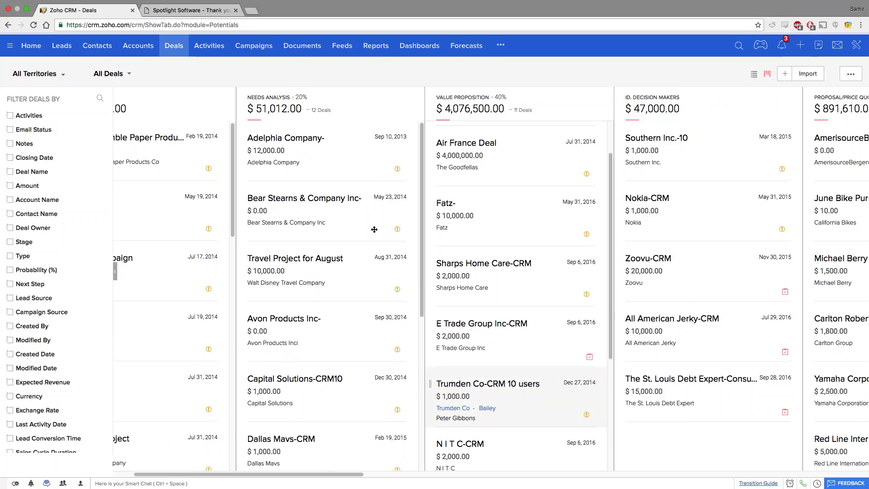
{"action": "scroll", "coordinate": [462, 402], "scroll_direction": "up", "scroll_amount": 2}
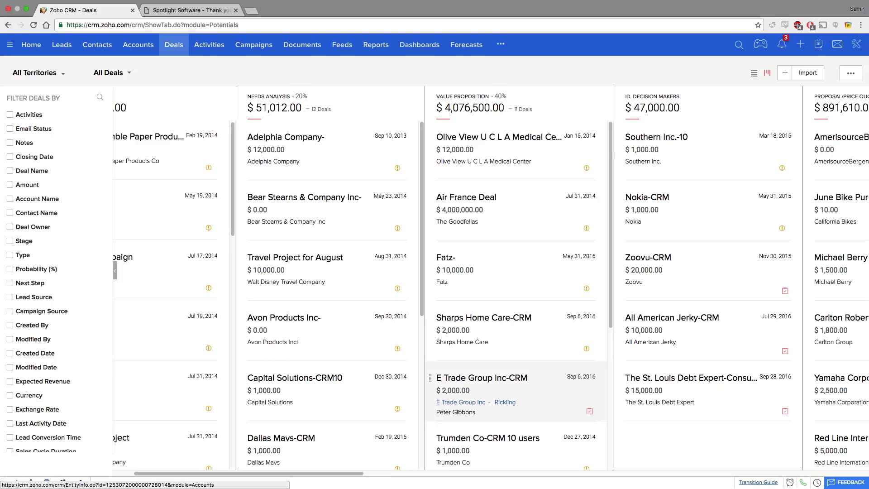
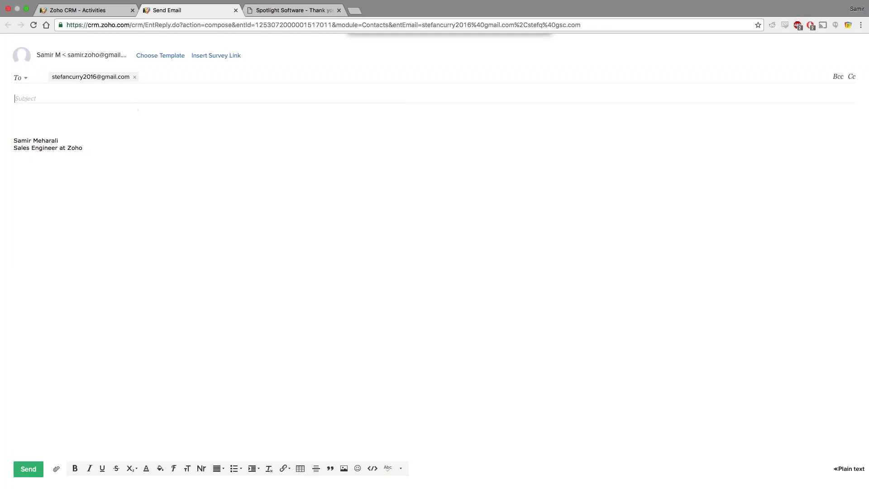
Fill the email from template 1 (subject New Product Launch) and delete the extra New Product line.
{"action": "left_click", "coordinate": [74, 113]}
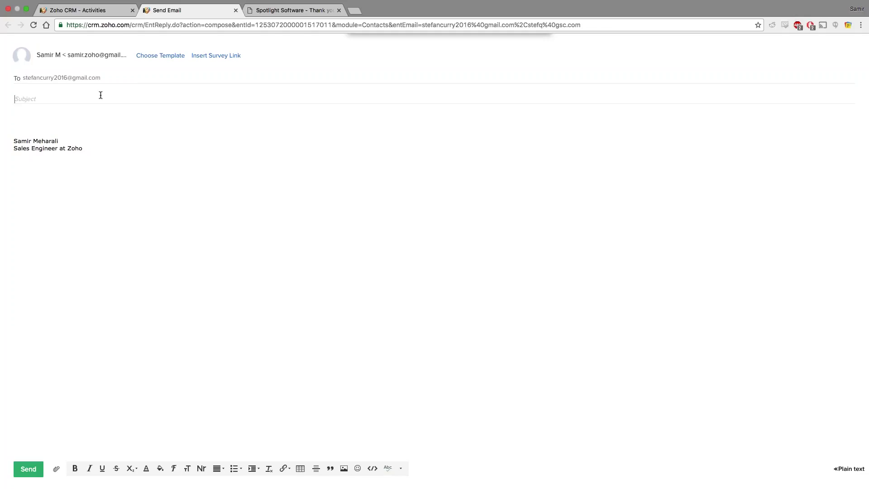
{"action": "left_click", "coordinate": [166, 56]}
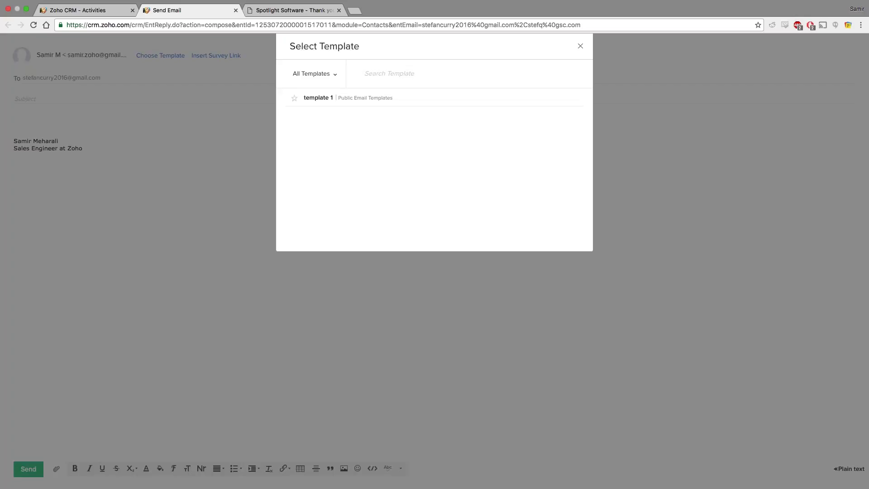
{"action": "left_click", "coordinate": [314, 73]}
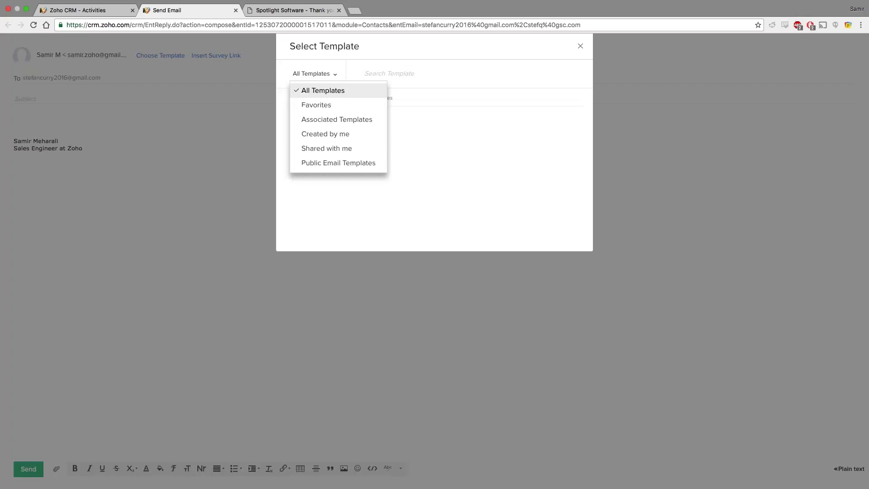
{"action": "left_click", "coordinate": [394, 96]}
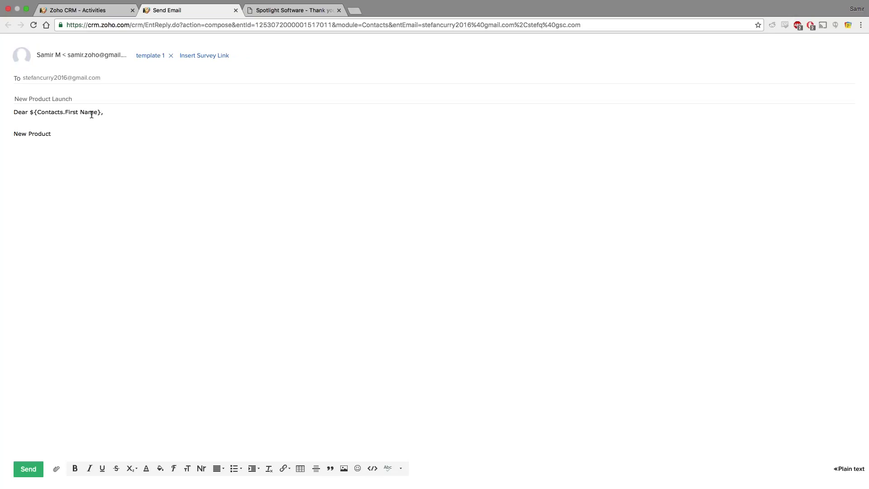
{"action": "left_click_drag", "start_coordinate": [53, 134], "coordinate": [11, 128]}
{"action": "key", "text": "BackSpace"}
Discard the draft and filter the contact's Emails history to the IMAP-shared user.
{"action": "left_click", "coordinate": [236, 10]}
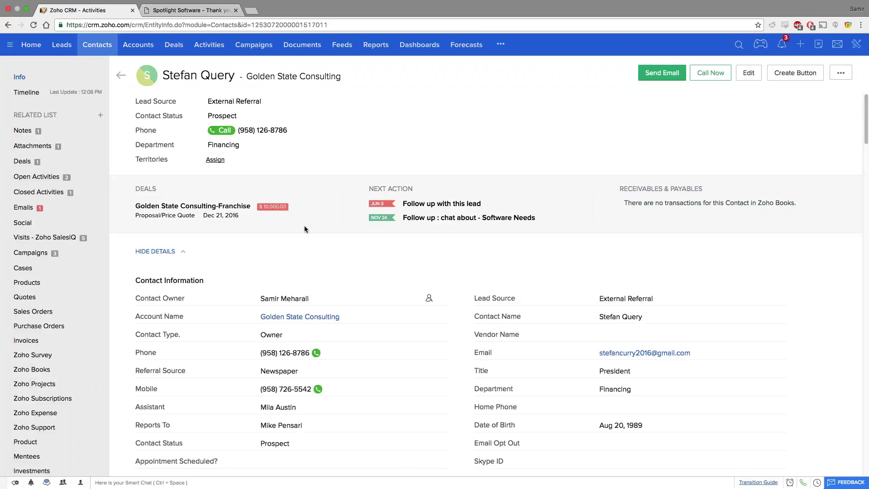
{"action": "scroll", "coordinate": [640, 117], "scroll_direction": "down", "scroll_amount": 1}
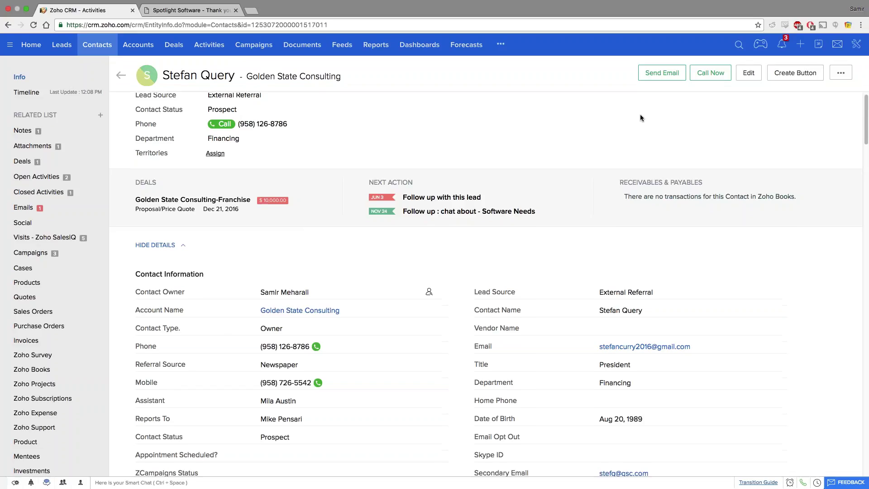
{"action": "scroll", "coordinate": [640, 118], "scroll_direction": "down", "scroll_amount": 2}
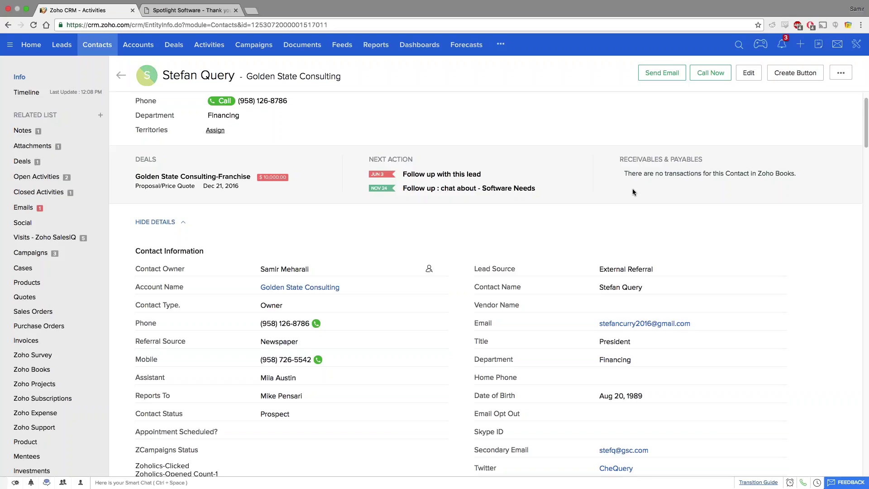
{"action": "left_click", "coordinate": [24, 207]}
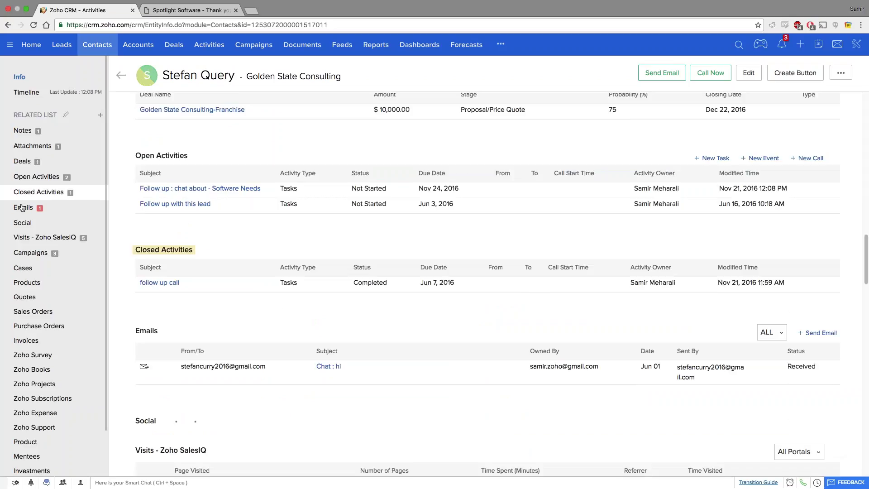
{"action": "left_click", "coordinate": [769, 110]}
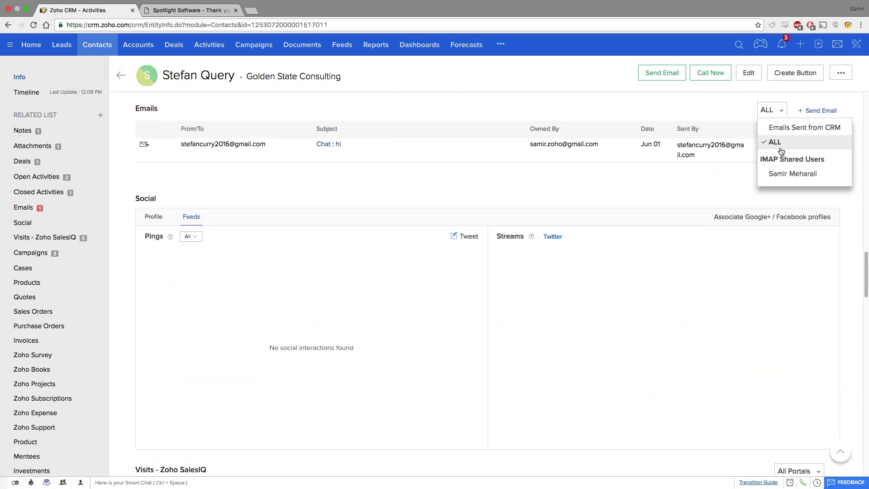
{"action": "left_click", "coordinate": [792, 174]}
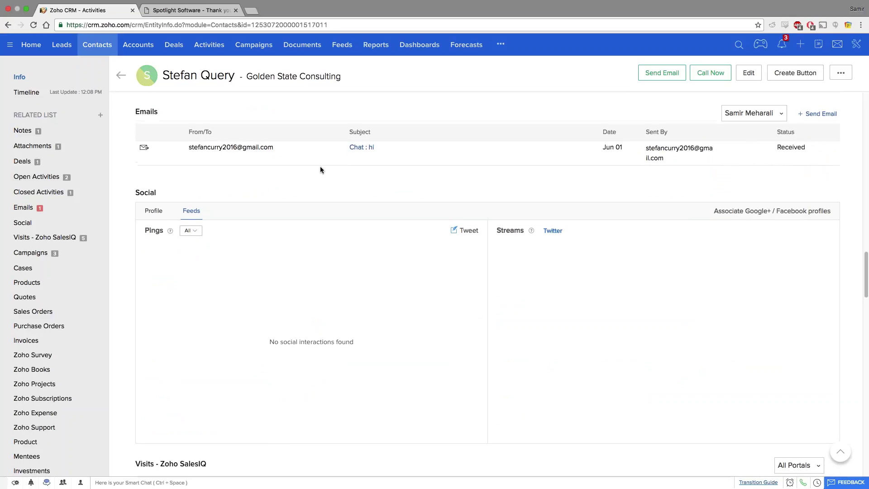
Go to the Setup page from the top-right account menu.
{"action": "scroll", "coordinate": [319, 167], "scroll_direction": "up", "scroll_amount": 1}
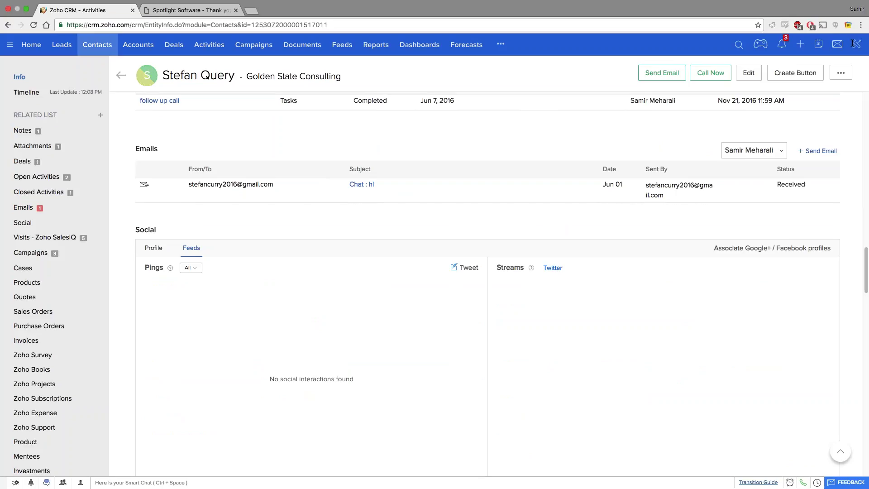
{"action": "left_click", "coordinate": [856, 43]}
{"action": "left_click", "coordinate": [787, 62]}
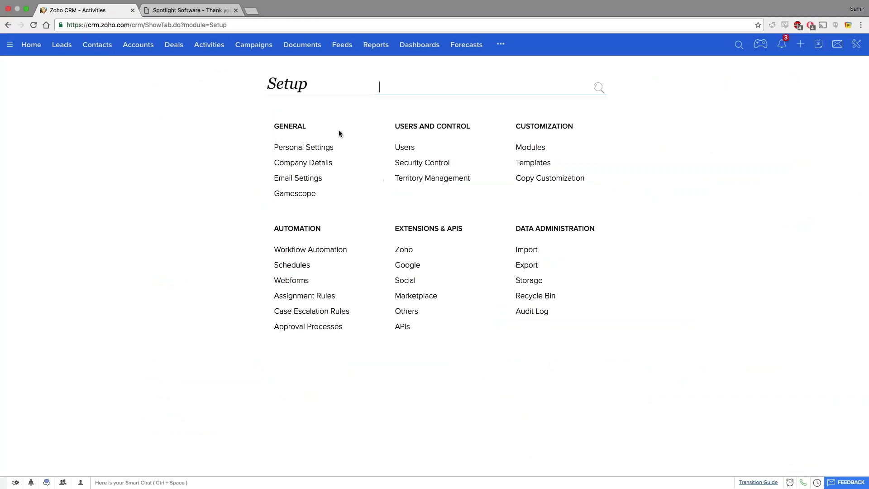
Look through the Gmail IMAP Integration page under Email Settings, then switch to the Contacts list.
{"action": "left_click", "coordinate": [306, 179]}
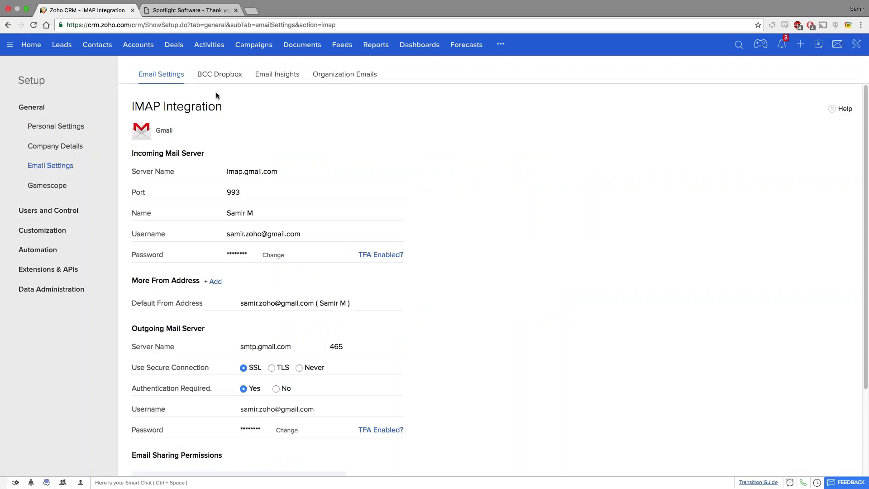
{"action": "scroll", "coordinate": [260, 170], "scroll_direction": "down", "scroll_amount": 1}
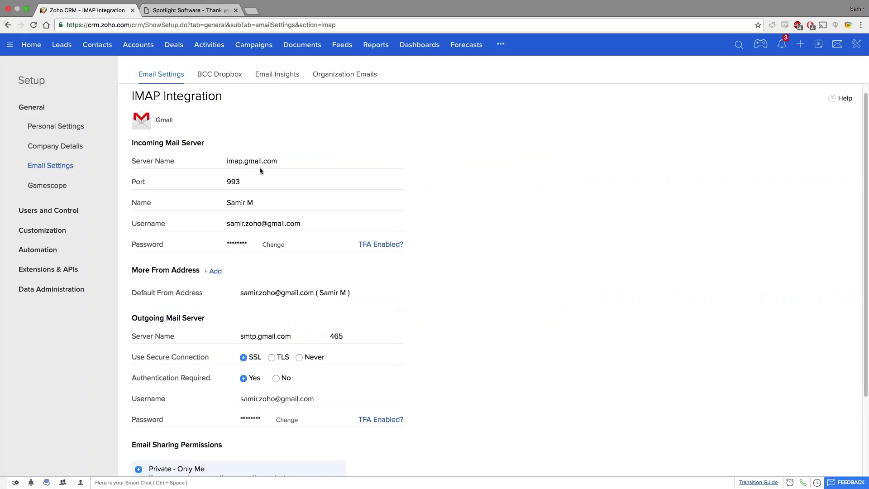
{"action": "scroll", "coordinate": [259, 170], "scroll_direction": "down", "scroll_amount": 5}
{"action": "scroll", "coordinate": [148, 464], "scroll_direction": "up", "scroll_amount": 3}
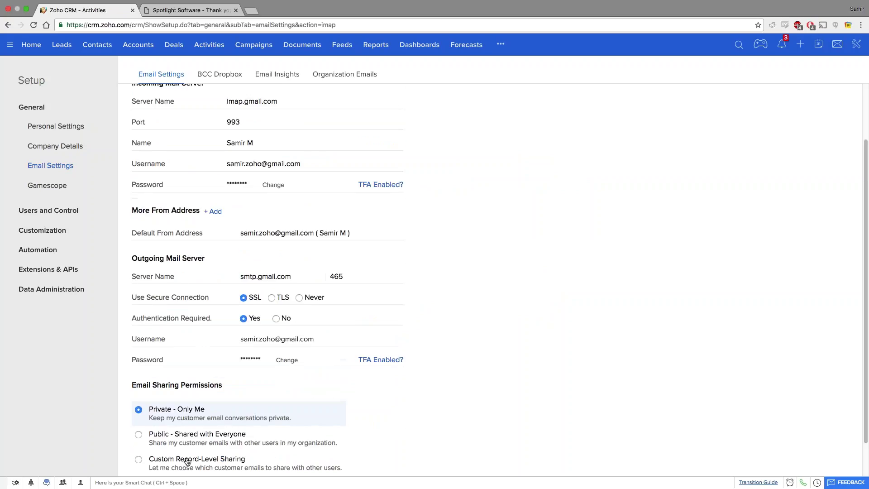
{"action": "scroll", "coordinate": [178, 305], "scroll_direction": "up", "scroll_amount": 3}
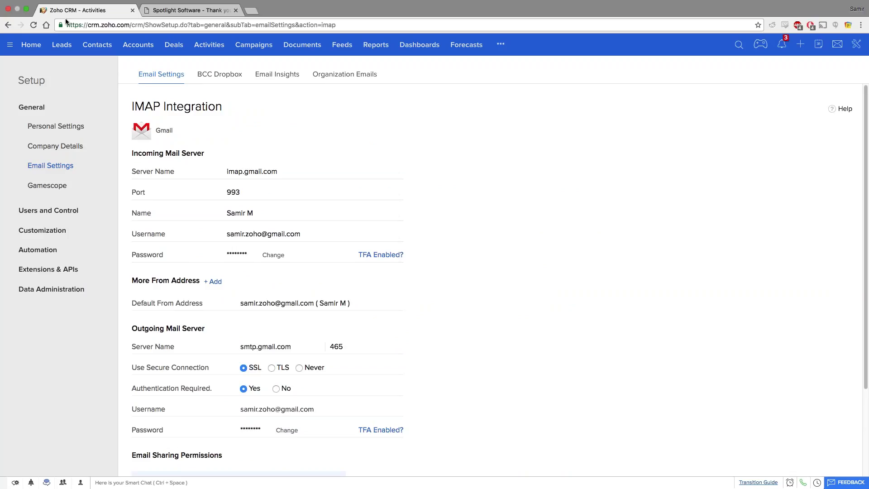
{"action": "left_click", "coordinate": [9, 25]}
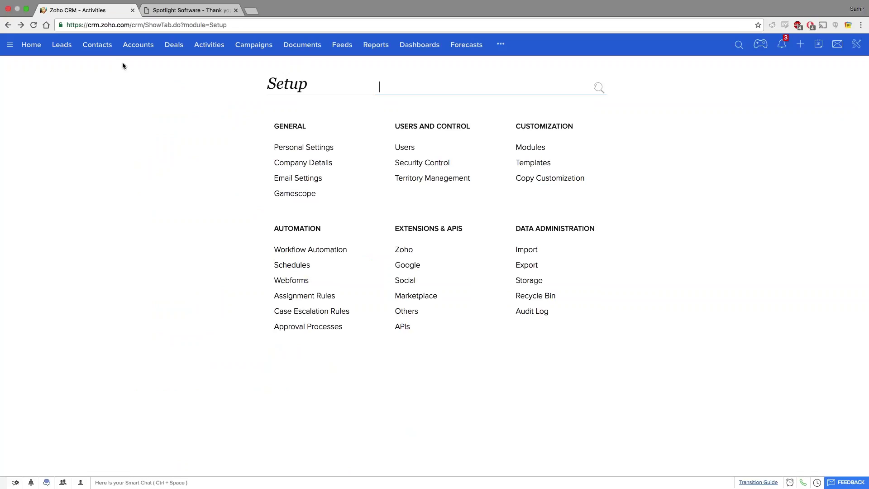
{"action": "left_click", "coordinate": [97, 45]}
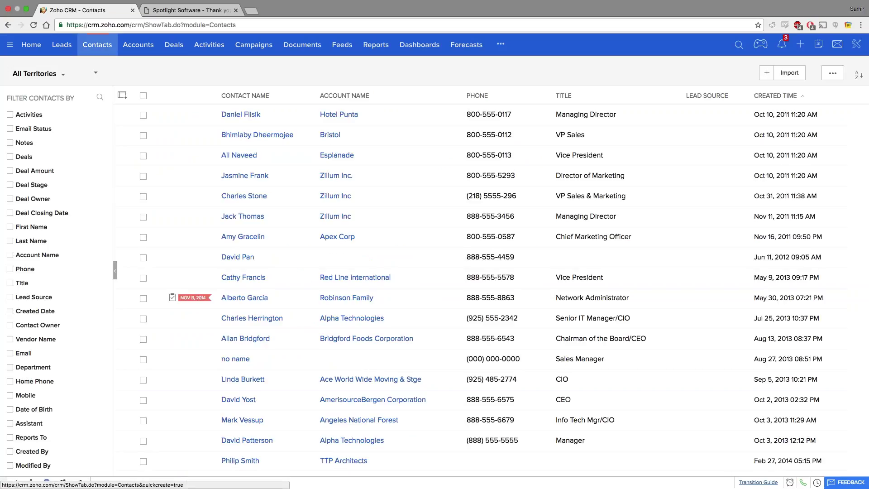
{"action": "left_click", "coordinate": [144, 99]}
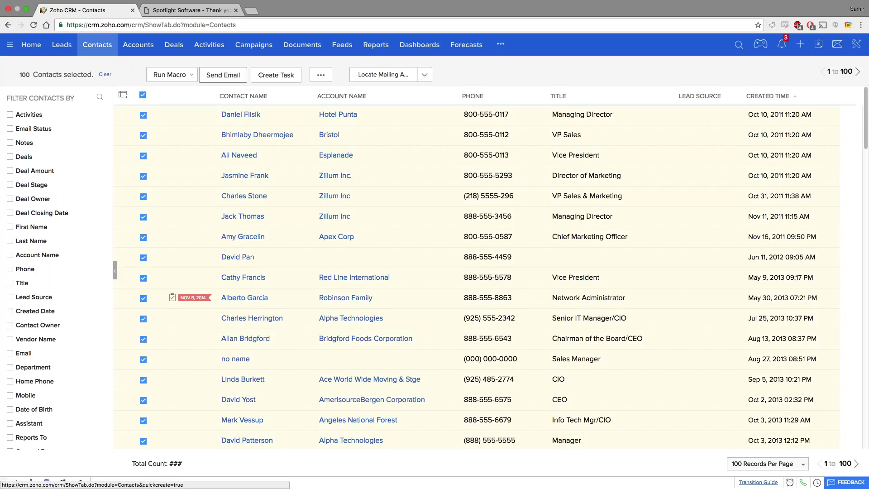
{"action": "left_click", "coordinate": [223, 75]}
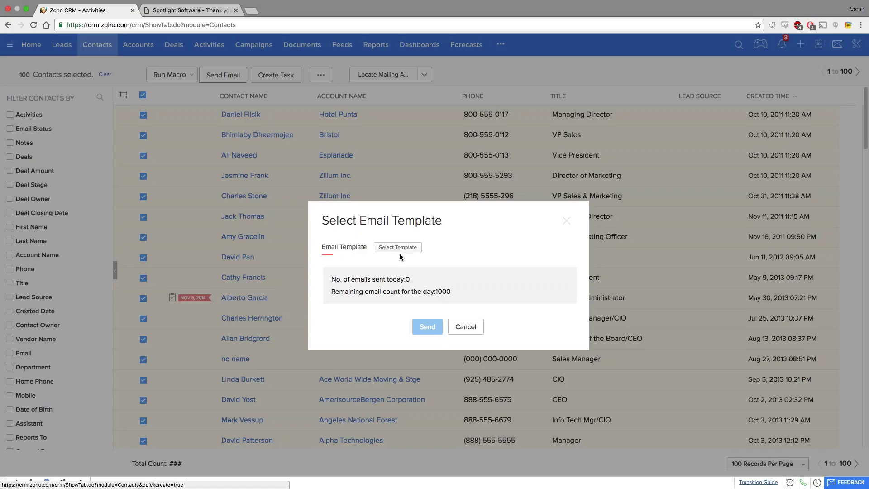
{"action": "left_click", "coordinate": [482, 328]}
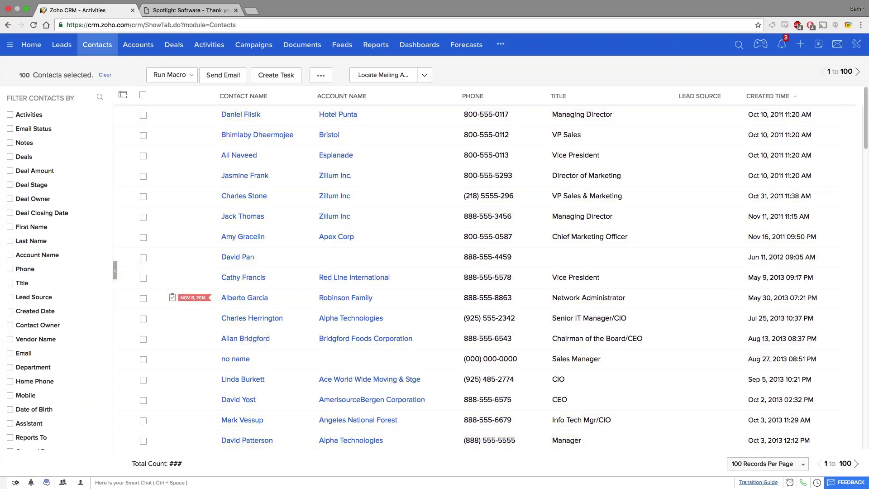
{"action": "left_click", "coordinate": [783, 48]}
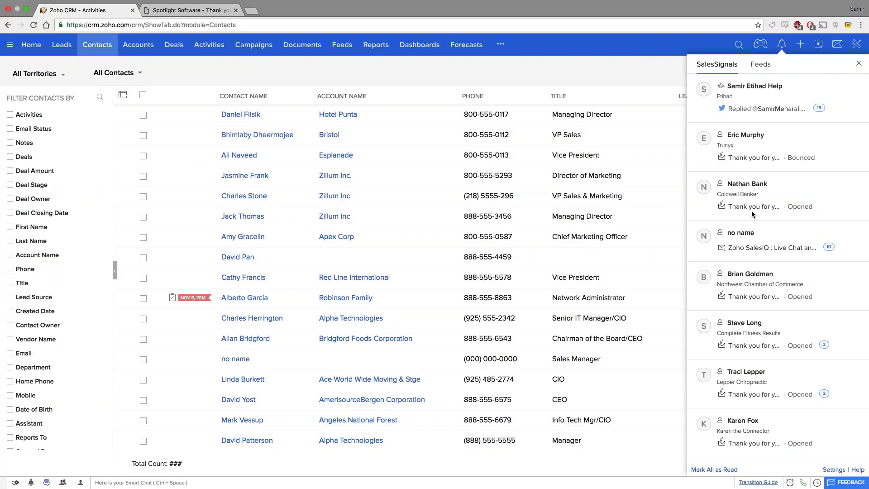
{"action": "scroll", "coordinate": [751, 214], "scroll_direction": "down", "scroll_amount": 1}
{"action": "scroll", "coordinate": [751, 211], "scroll_direction": "down", "scroll_amount": 3}
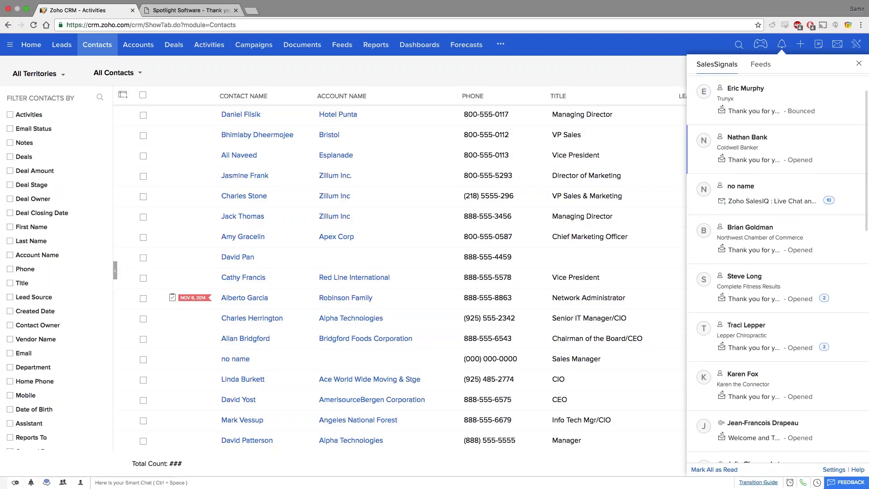
{"action": "left_click", "coordinate": [751, 152]}
{"action": "left_click", "coordinate": [761, 113]}
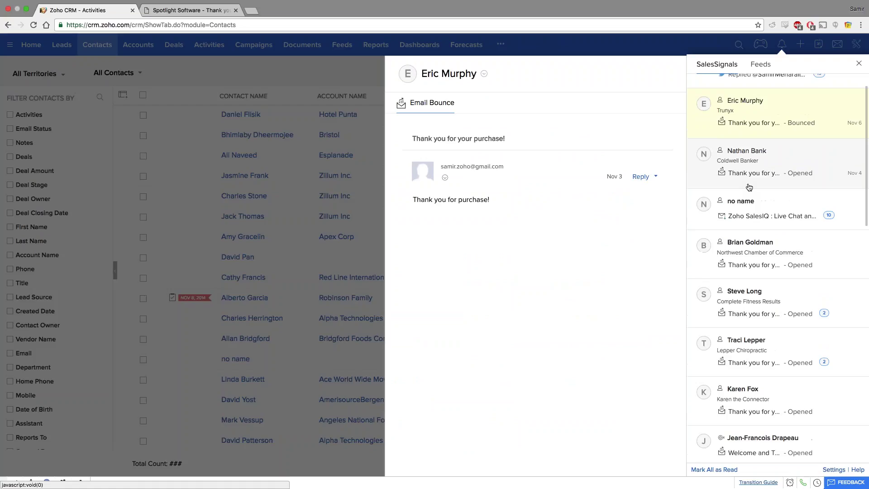
{"action": "scroll", "coordinate": [779, 226], "scroll_direction": "down", "scroll_amount": 2}
{"action": "left_click", "coordinate": [778, 261]}
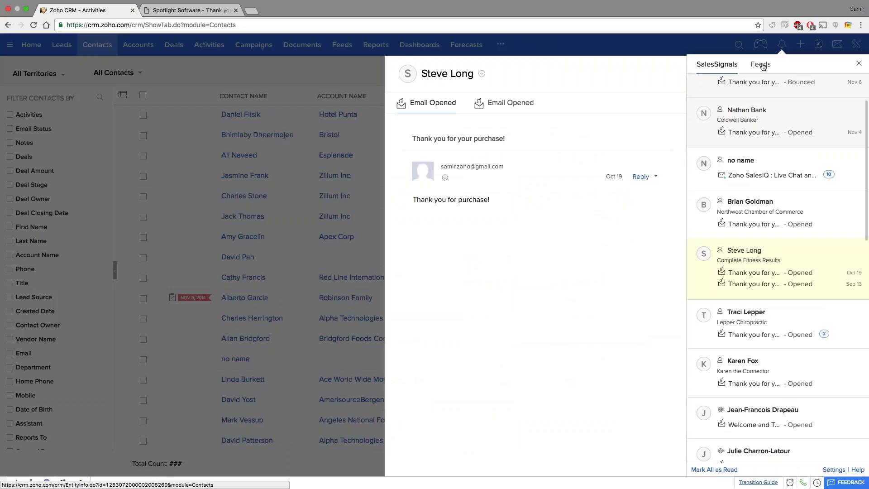
{"action": "left_click", "coordinate": [858, 64]}
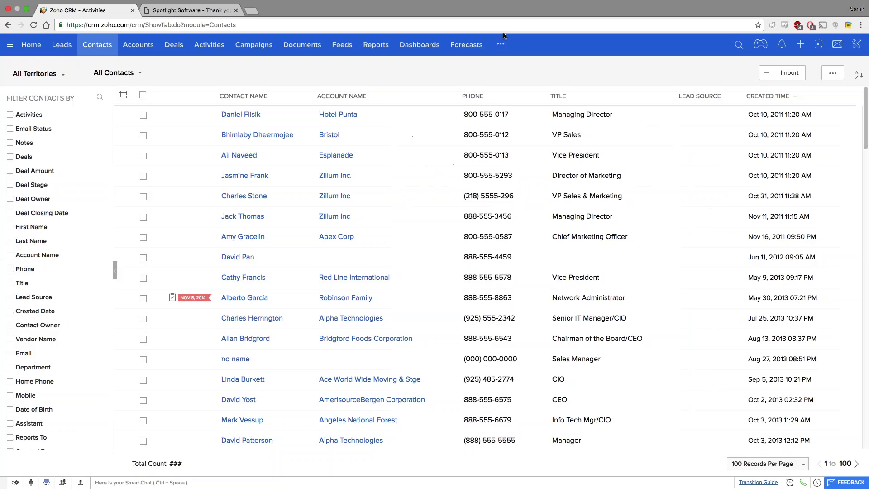
View the Zoholics campaign's email delivery and open stats, then move on via Activities to Accounts.
{"action": "left_click", "coordinate": [254, 45]}
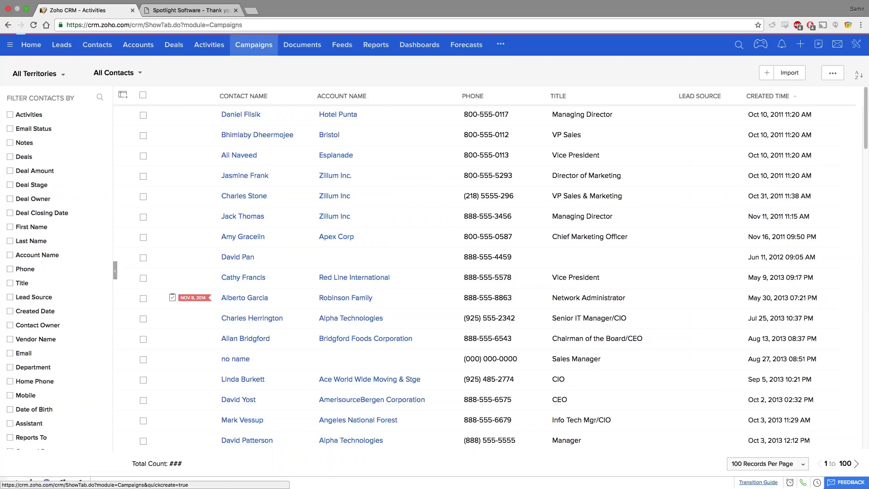
{"action": "left_click", "coordinate": [187, 137]}
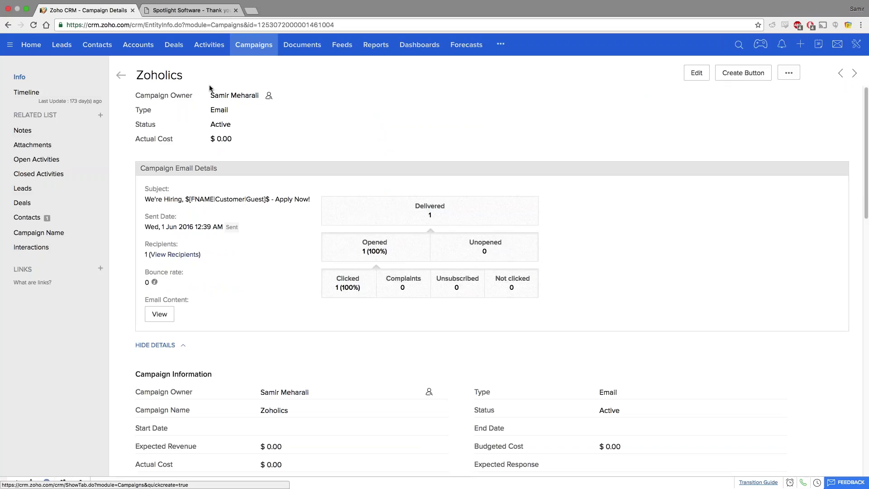
{"action": "left_click", "coordinate": [193, 47]}
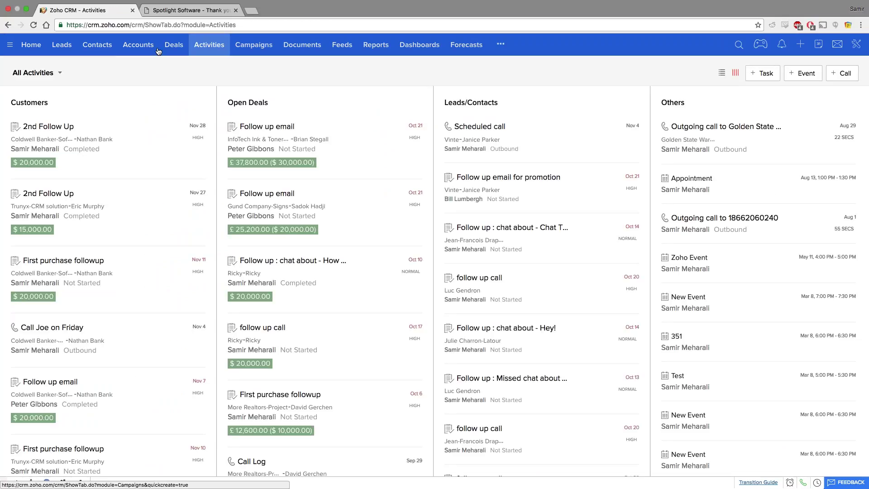
{"action": "left_click", "coordinate": [129, 50]}
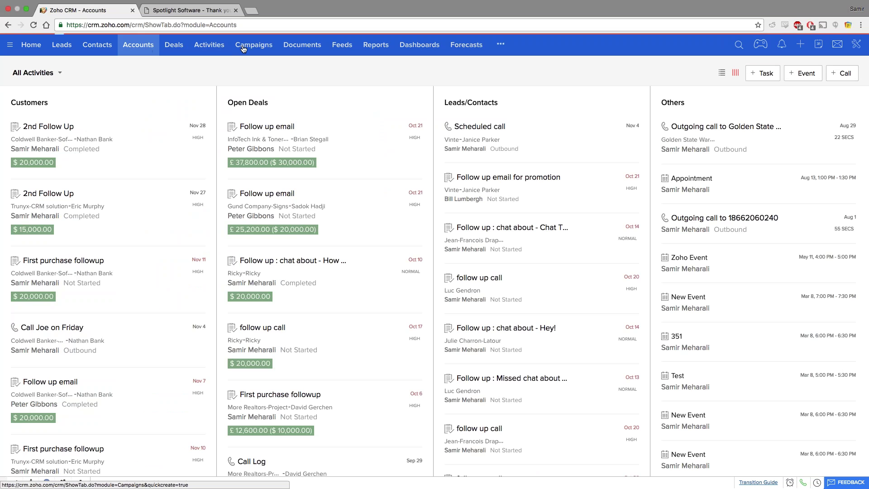